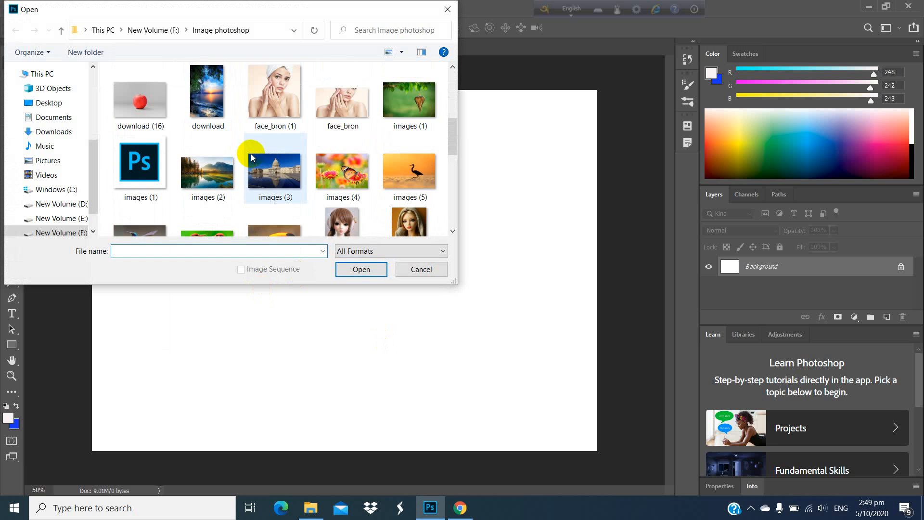
Open the image download (16) from the Image photoshop folder.
{"action": "left_click", "coordinate": [142, 107]}
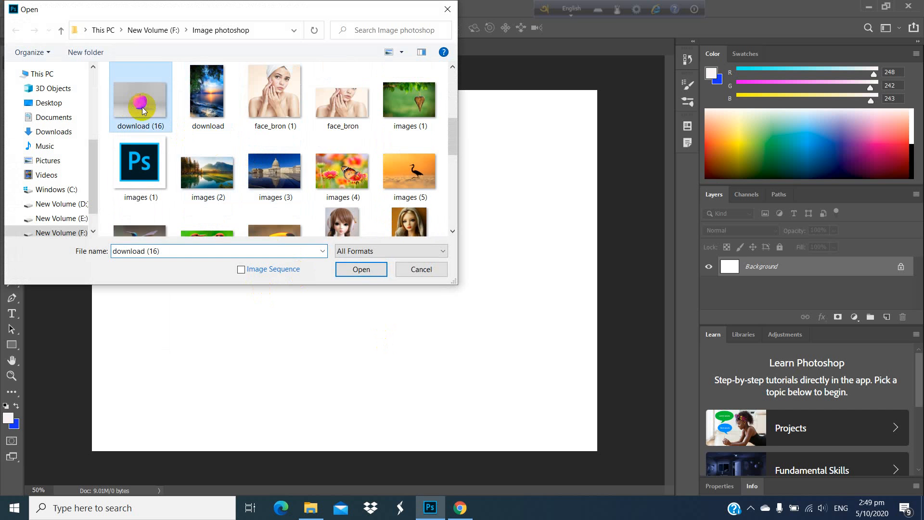
{"action": "left_click", "coordinate": [361, 269]}
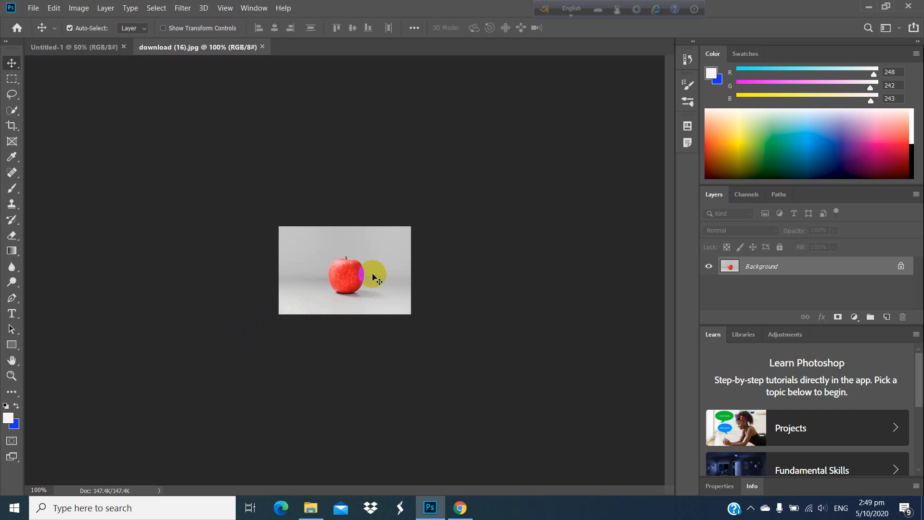
{"action": "scroll", "coordinate": [374, 277], "scroll_direction": "up", "scroll_amount": 2}
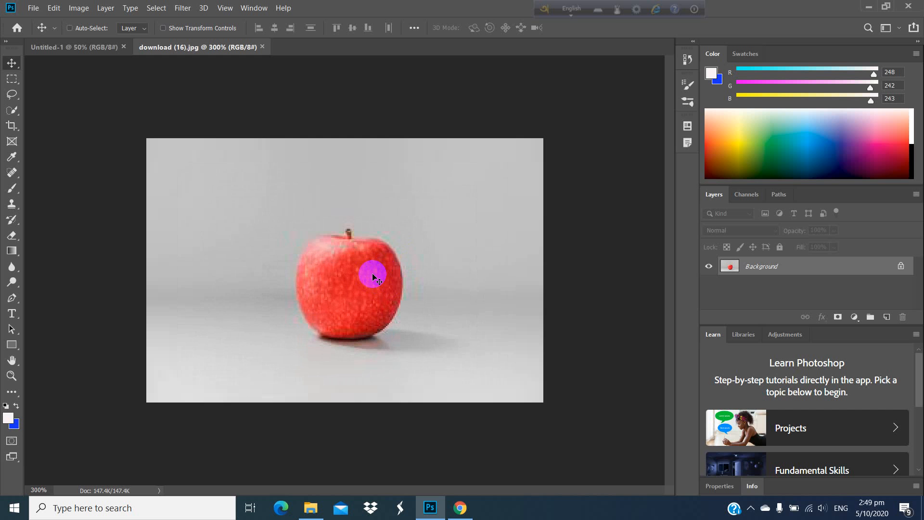
{"action": "scroll", "coordinate": [374, 278], "scroll_direction": "up", "scroll_amount": 1}
{"action": "key", "text": "ctrl"}
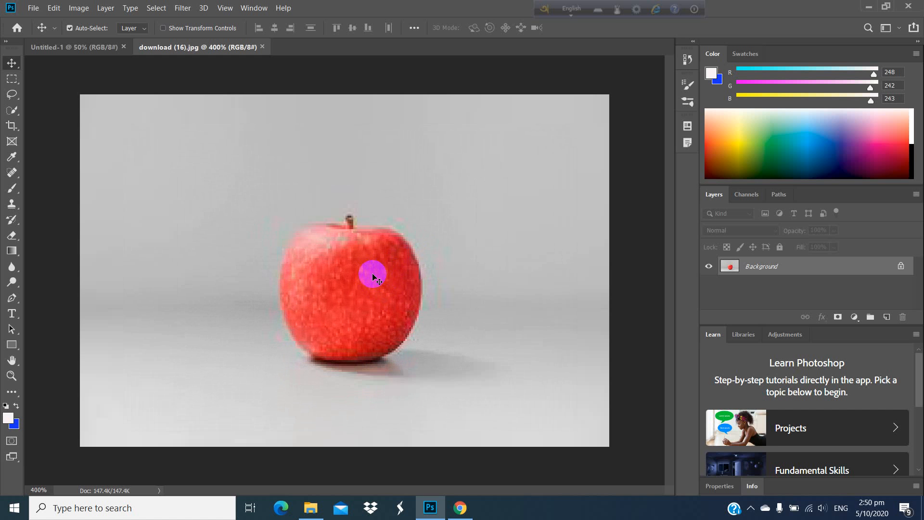
Choose the Brush tool and set its size to 12 px.
{"action": "left_click", "coordinate": [16, 185]}
{"action": "mouse_move", "coordinate": [13, 193]}
{"action": "left_mouse_down"}
{"action": "mouse_move", "coordinate": [57, 207]}
{"action": "mouse_move", "coordinate": [61, 186]}
{"action": "left_mouse_up"}
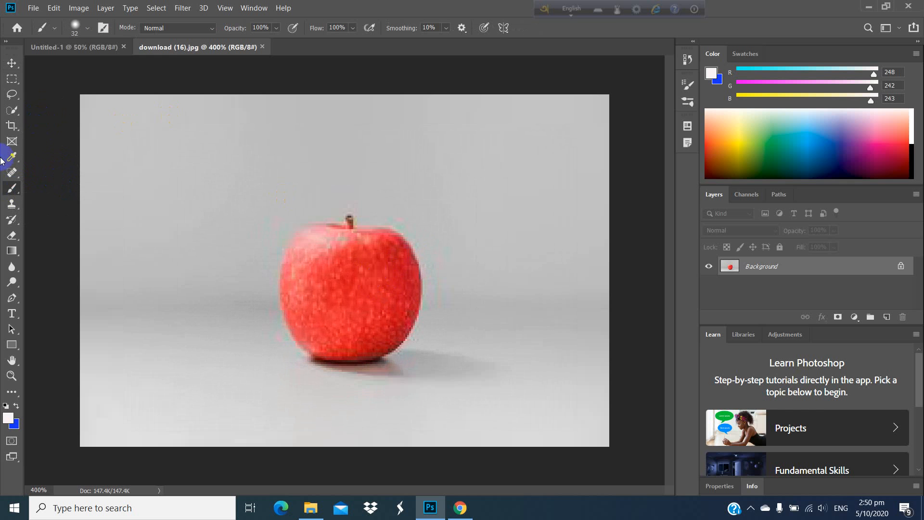
{"action": "left_click", "coordinate": [88, 30]}
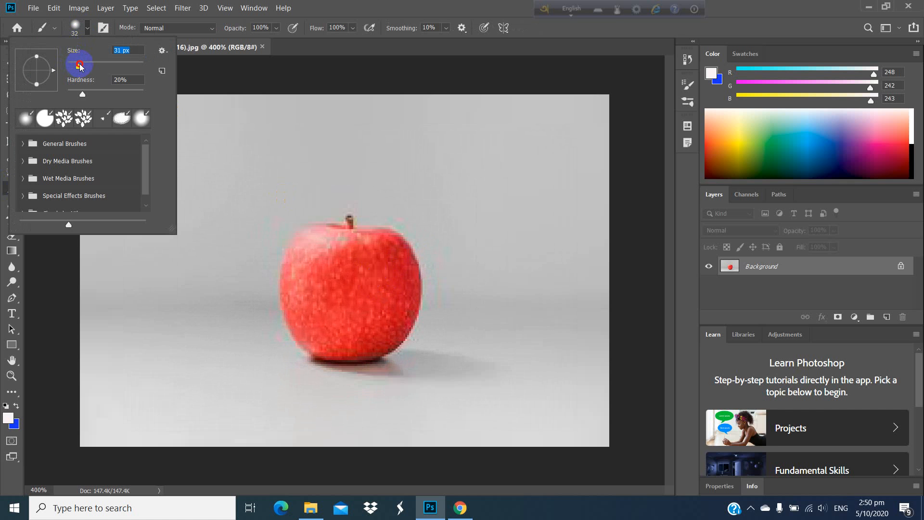
{"action": "left_click_drag", "start_coordinate": [77, 67], "coordinate": [72, 69]}
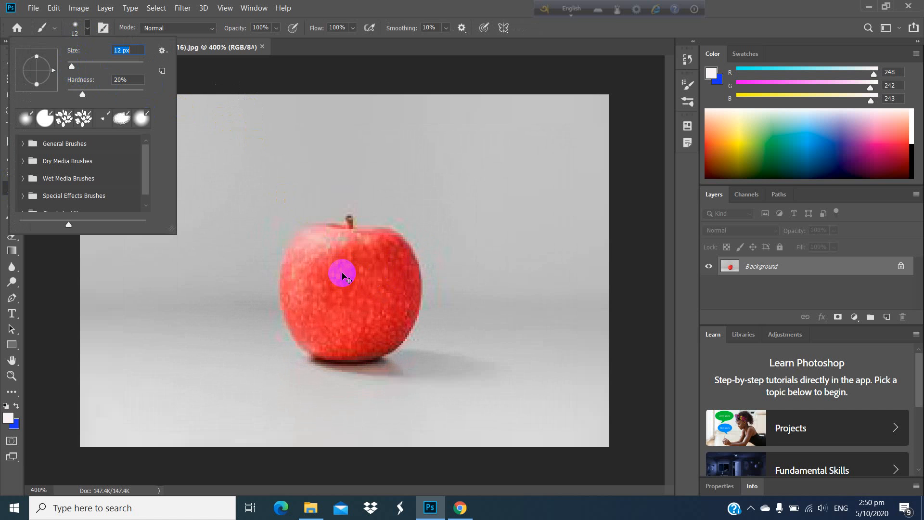
{"action": "key", "text": "ctrl+plus"}
{"action": "key", "text": "ctrl+plus"}
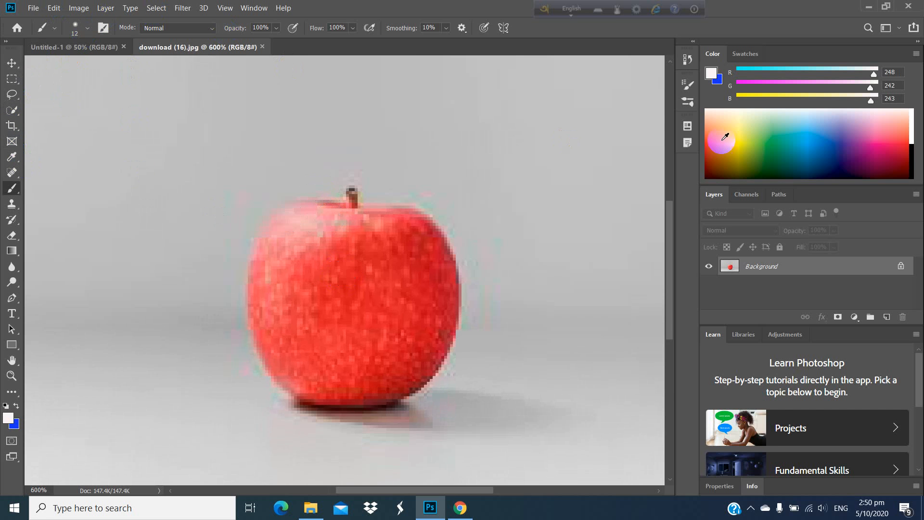
{"action": "left_click", "coordinate": [689, 87]}
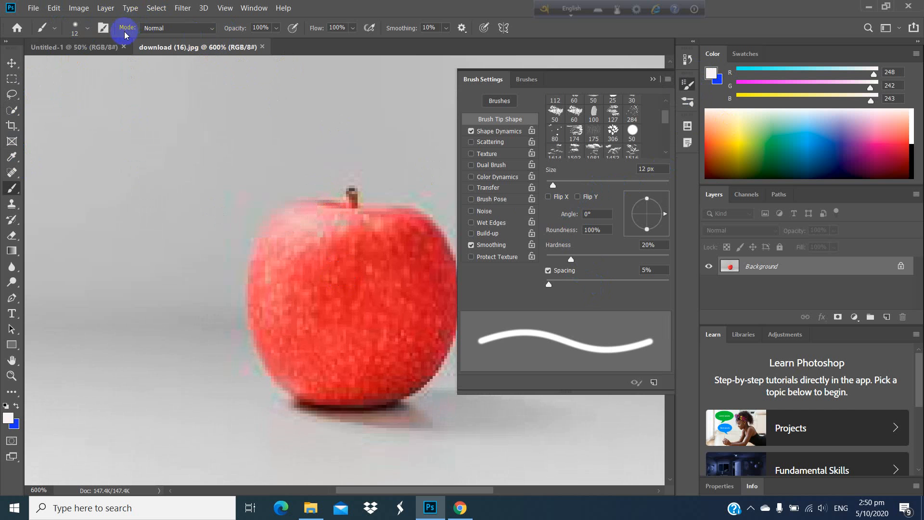
{"action": "left_click", "coordinate": [103, 28]}
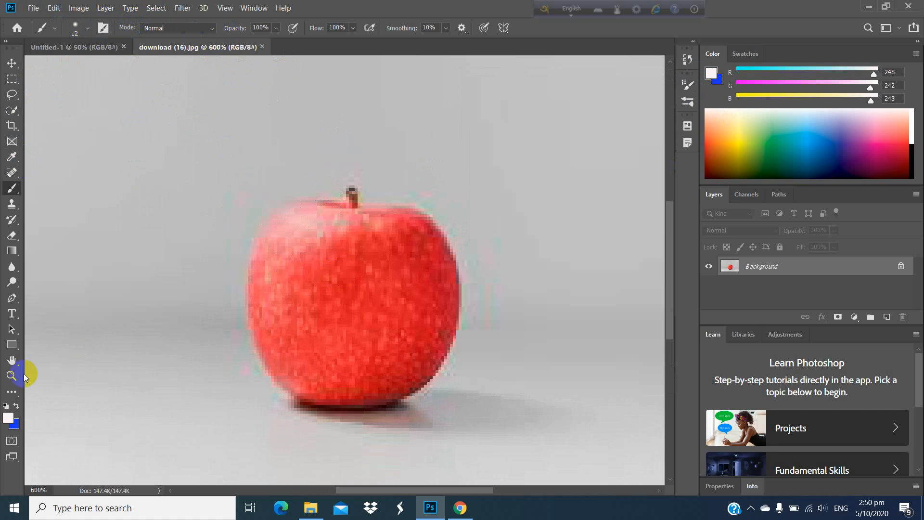
Set the foreground color to a saturated blue, R 21, G 12, B 212.
{"action": "left_click", "coordinate": [7, 418]}
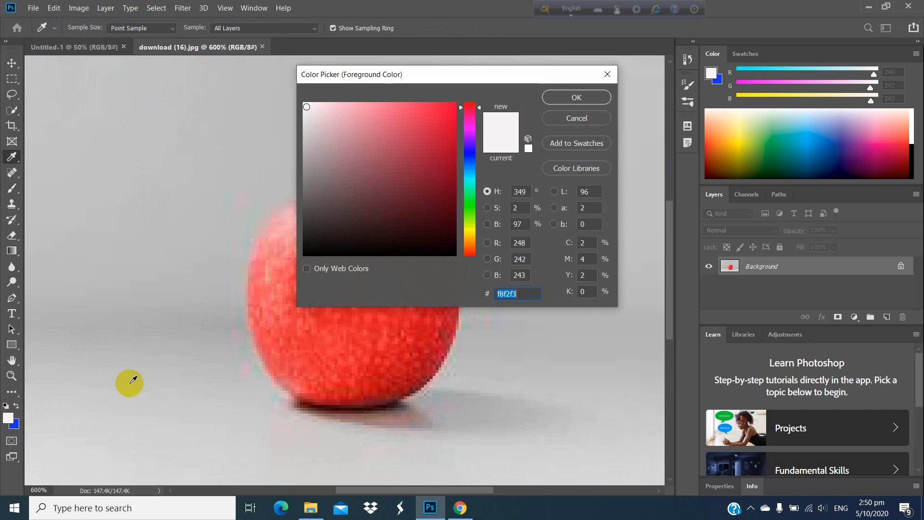
{"action": "left_click", "coordinate": [475, 152]}
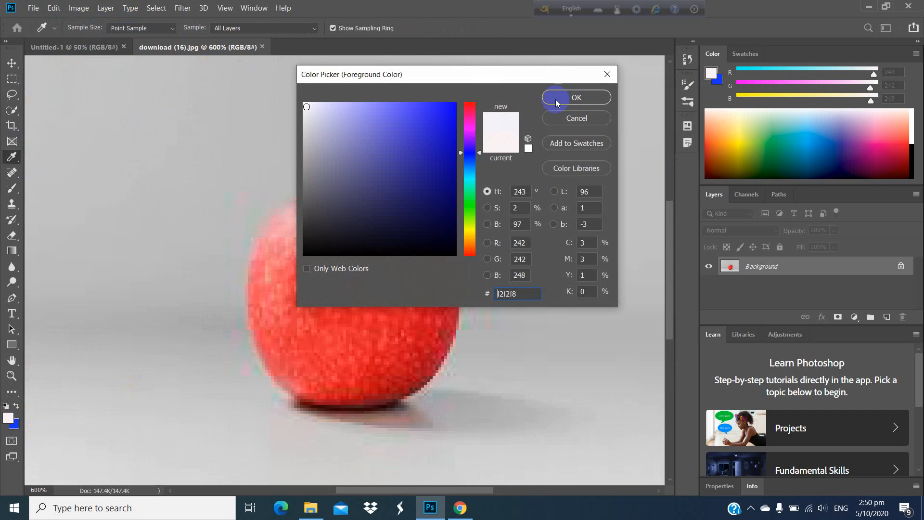
{"action": "left_click", "coordinate": [448, 128]}
{"action": "left_click", "coordinate": [561, 96]}
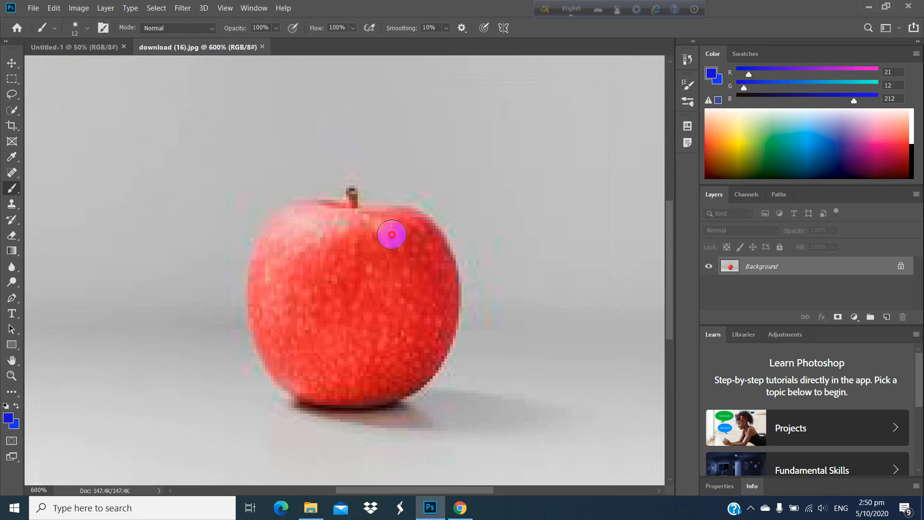
Paint over the whole red apple with the blue brush, leaving the stem unpainted.
{"action": "mouse_move", "coordinate": [393, 235]}
{"action": "left_mouse_down"}
{"action": "mouse_move", "coordinate": [377, 272]}
{"action": "mouse_move", "coordinate": [360, 268]}
{"action": "mouse_move", "coordinate": [379, 224]}
{"action": "mouse_move", "coordinate": [320, 222]}
{"action": "mouse_move", "coordinate": [304, 234]}
{"action": "mouse_move", "coordinate": [311, 216]}
{"action": "mouse_move", "coordinate": [294, 241]}
{"action": "mouse_move", "coordinate": [297, 221]}
{"action": "mouse_move", "coordinate": [280, 268]}
{"action": "mouse_move", "coordinate": [283, 239]}
{"action": "mouse_move", "coordinate": [299, 227]}
{"action": "mouse_move", "coordinate": [279, 262]}
{"action": "mouse_move", "coordinate": [272, 259]}
{"action": "mouse_move", "coordinate": [281, 335]}
{"action": "mouse_move", "coordinate": [275, 253]}
{"action": "left_mouse_up"}
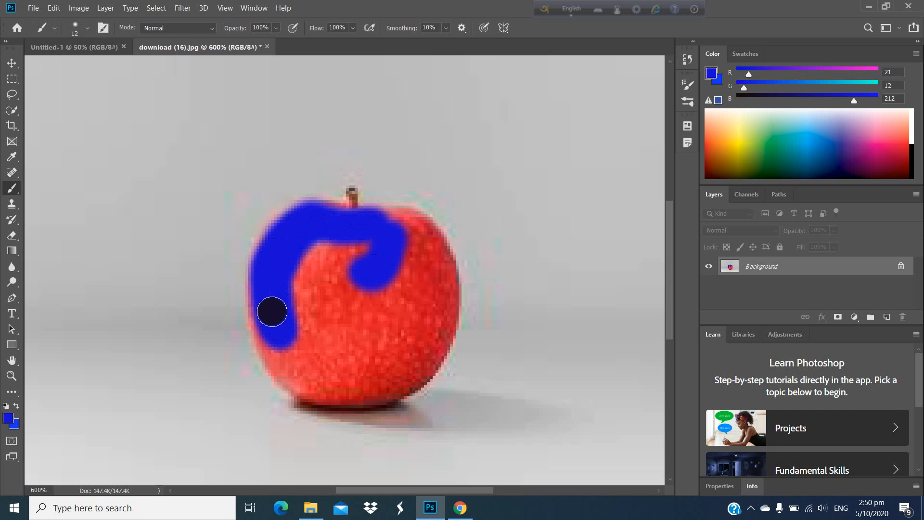
{"action": "mouse_move", "coordinate": [269, 308]}
{"action": "left_mouse_down"}
{"action": "mouse_move", "coordinate": [288, 362]}
{"action": "mouse_move", "coordinate": [314, 387]}
{"action": "mouse_move", "coordinate": [382, 397]}
{"action": "mouse_move", "coordinate": [420, 373]}
{"action": "mouse_move", "coordinate": [442, 329]}
{"action": "mouse_move", "coordinate": [431, 242]}
{"action": "mouse_move", "coordinate": [414, 227]}
{"action": "mouse_move", "coordinate": [339, 222]}
{"action": "mouse_move", "coordinate": [382, 220]}
{"action": "mouse_move", "coordinate": [402, 242]}
{"action": "mouse_move", "coordinate": [361, 297]}
{"action": "mouse_move", "coordinate": [418, 276]}
{"action": "mouse_move", "coordinate": [424, 296]}
{"action": "mouse_move", "coordinate": [406, 319]}
{"action": "mouse_move", "coordinate": [404, 271]}
{"action": "mouse_move", "coordinate": [414, 263]}
{"action": "mouse_move", "coordinate": [411, 351]}
{"action": "mouse_move", "coordinate": [372, 363]}
{"action": "mouse_move", "coordinate": [391, 356]}
{"action": "mouse_move", "coordinate": [375, 373]}
{"action": "mouse_move", "coordinate": [353, 374]}
{"action": "mouse_move", "coordinate": [404, 332]}
{"action": "mouse_move", "coordinate": [335, 358]}
{"action": "mouse_move", "coordinate": [379, 314]}
{"action": "mouse_move", "coordinate": [320, 341]}
{"action": "mouse_move", "coordinate": [322, 358]}
{"action": "mouse_move", "coordinate": [310, 322]}
{"action": "mouse_move", "coordinate": [379, 314]}
{"action": "mouse_move", "coordinate": [322, 336]}
{"action": "mouse_move", "coordinate": [322, 357]}
{"action": "mouse_move", "coordinate": [332, 319]}
{"action": "mouse_move", "coordinate": [309, 310]}
{"action": "mouse_move", "coordinate": [376, 254]}
{"action": "mouse_move", "coordinate": [317, 266]}
{"action": "mouse_move", "coordinate": [324, 260]}
{"action": "mouse_move", "coordinate": [295, 297]}
{"action": "mouse_move", "coordinate": [302, 376]}
{"action": "mouse_move", "coordinate": [272, 345]}
{"action": "mouse_move", "coordinate": [269, 254]}
{"action": "mouse_move", "coordinate": [293, 224]}
{"action": "mouse_move", "coordinate": [343, 212]}
{"action": "mouse_move", "coordinate": [411, 229]}
{"action": "mouse_move", "coordinate": [438, 252]}
{"action": "mouse_move", "coordinate": [444, 280]}
{"action": "left_mouse_up"}
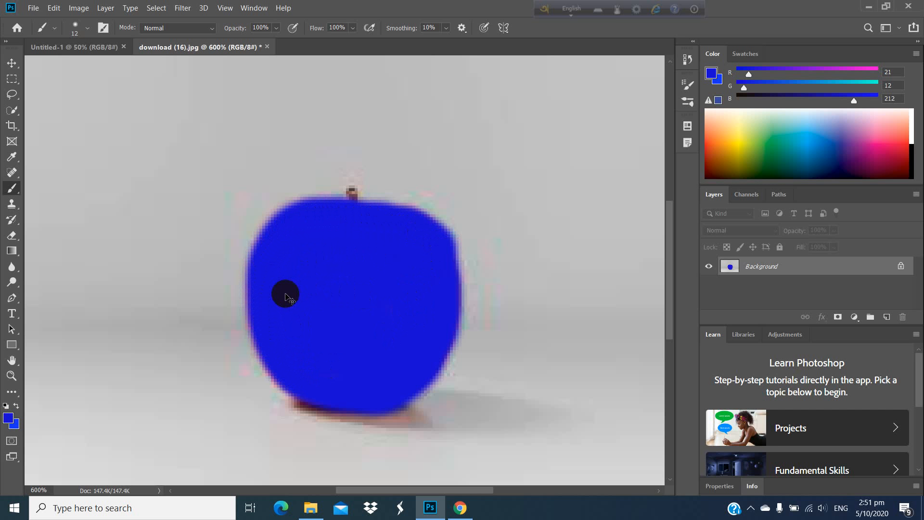
{"action": "key", "text": "ctrl+minus"}
{"action": "key", "text": "ctrl+minus"}
{"action": "key", "text": "ctrl+minus"}
{"action": "key", "text": "ctrl+minus"}
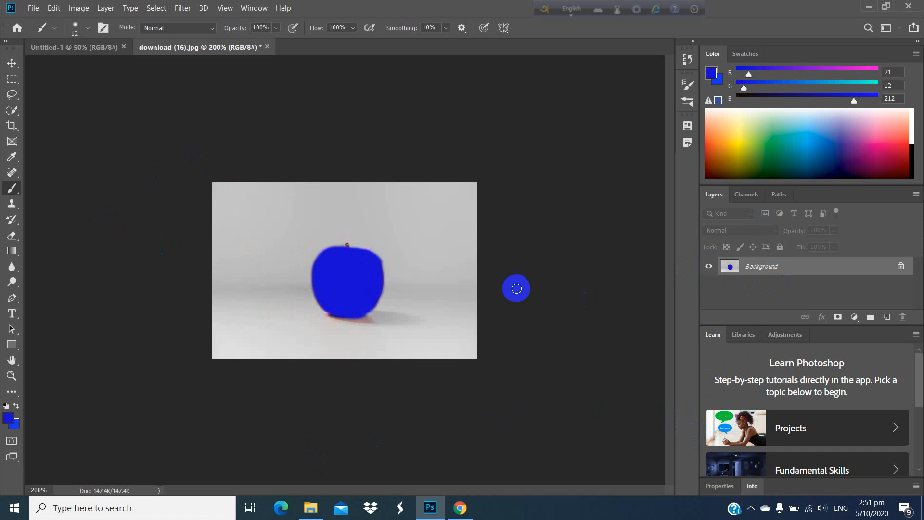
Try duplicating the Background layer, and undo the copy together with the latest brush strokes.
{"action": "left_click_drag", "start_coordinate": [746, 270], "coordinate": [773, 320]}
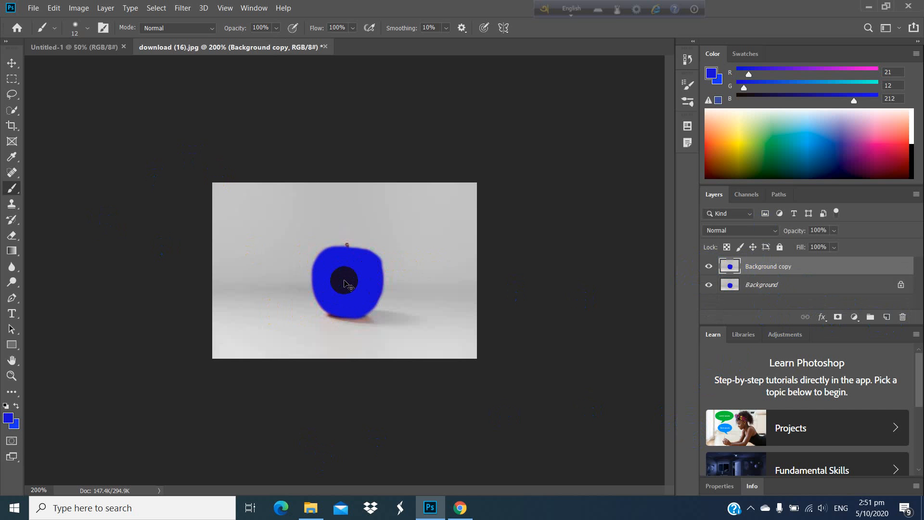
{"action": "key", "text": "ctrl+z"}
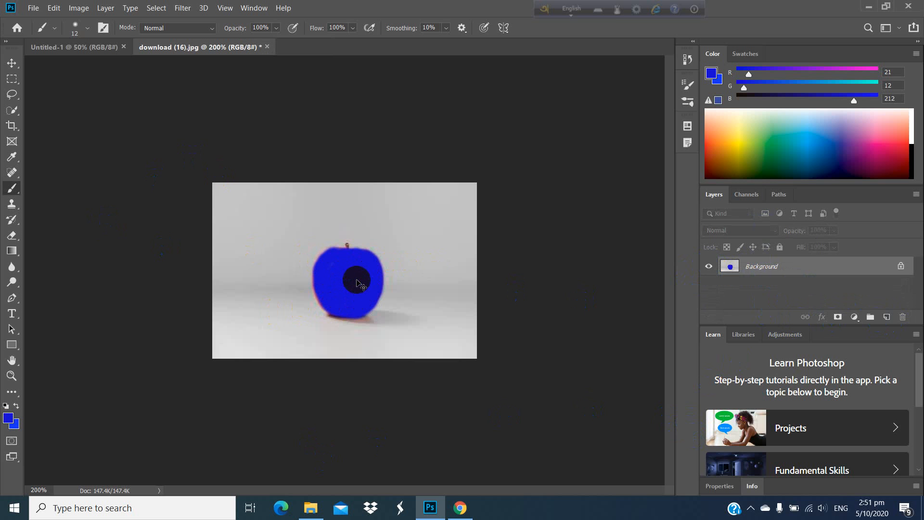
Reduce the brush size to 6 px and paint blue along the apple's left edge and the left part of its base.
{"action": "key", "text": "ctrl+minus"}
{"action": "key", "text": "ctrl+minus"}
{"action": "key", "text": "ctrl+plus"}
{"action": "key", "text": "ctrl+plus"}
{"action": "key", "text": "ctrl+plus"}
{"action": "key", "text": "ctrl+plus"}
{"action": "key", "text": "ctrl+plus"}
{"action": "key", "text": "ctrl+plus"}
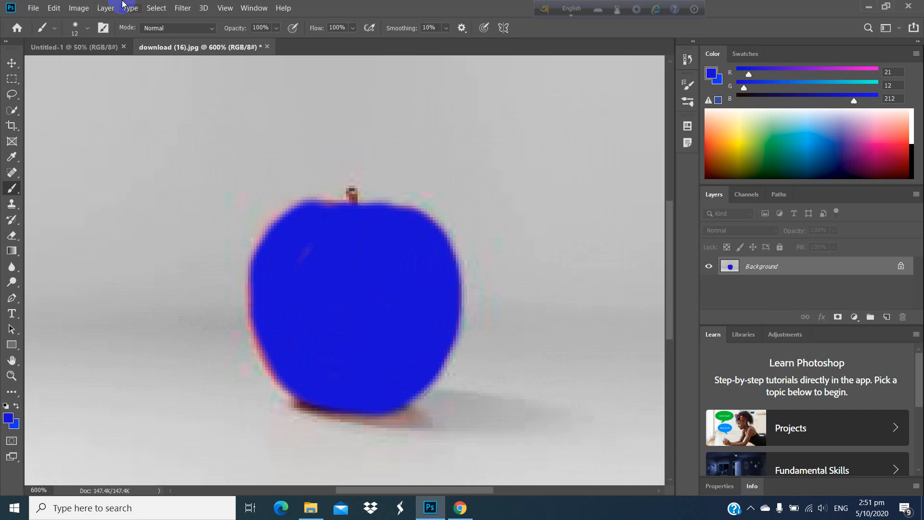
{"action": "left_click", "coordinate": [85, 32]}
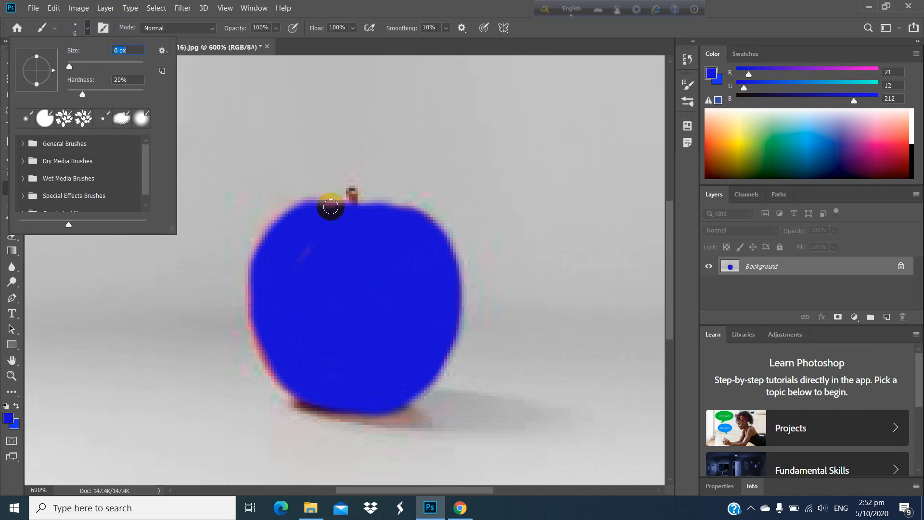
{"action": "left_click", "coordinate": [329, 208]}
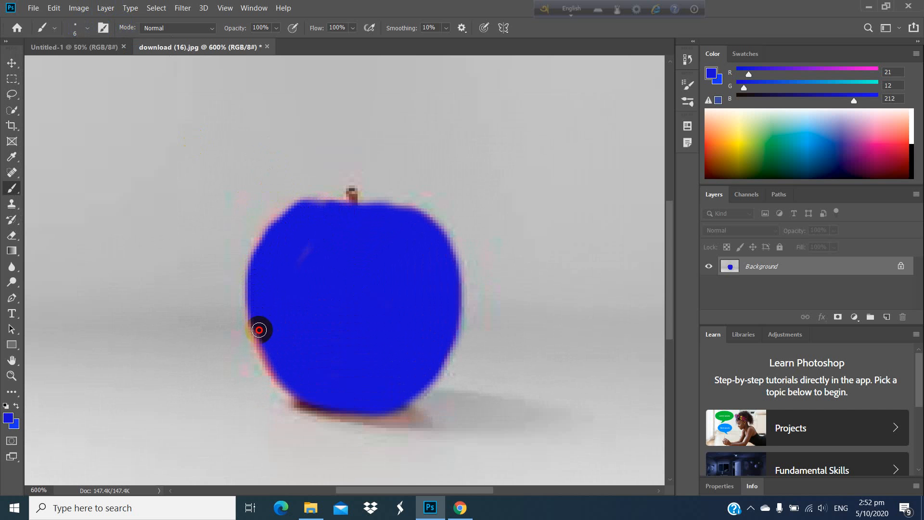
{"action": "left_click_drag", "start_coordinate": [263, 348], "coordinate": [273, 368]}
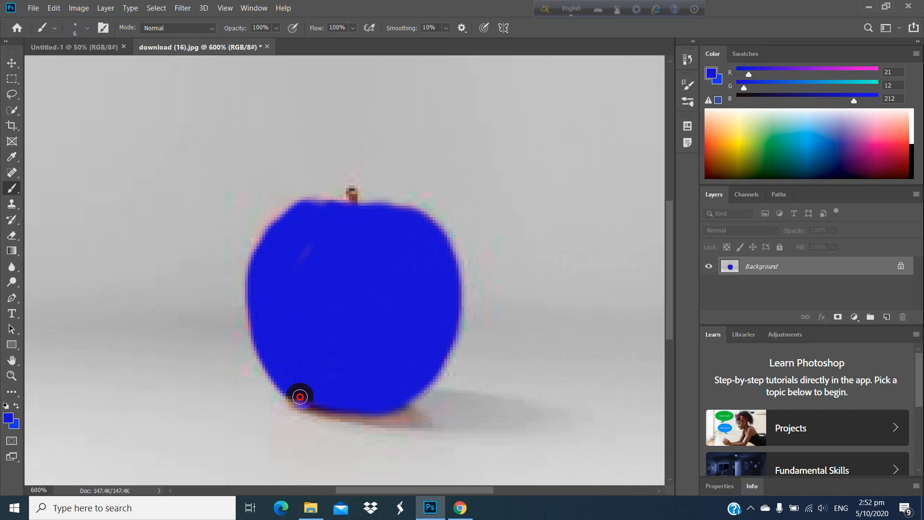
{"action": "left_click_drag", "start_coordinate": [300, 397], "coordinate": [342, 399]}
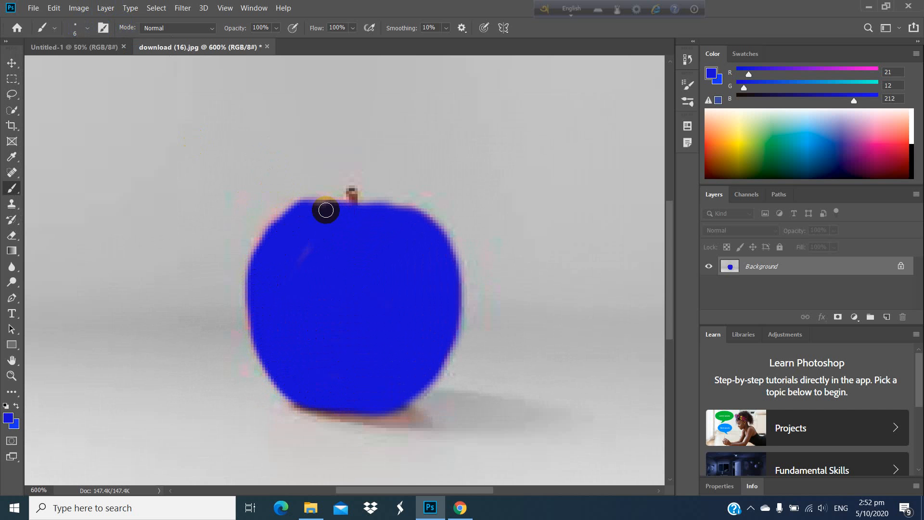
Try painting blue along the apple's upper and right edges, and undo those strokes.
{"action": "left_click_drag", "start_coordinate": [361, 208], "coordinate": [437, 223]}
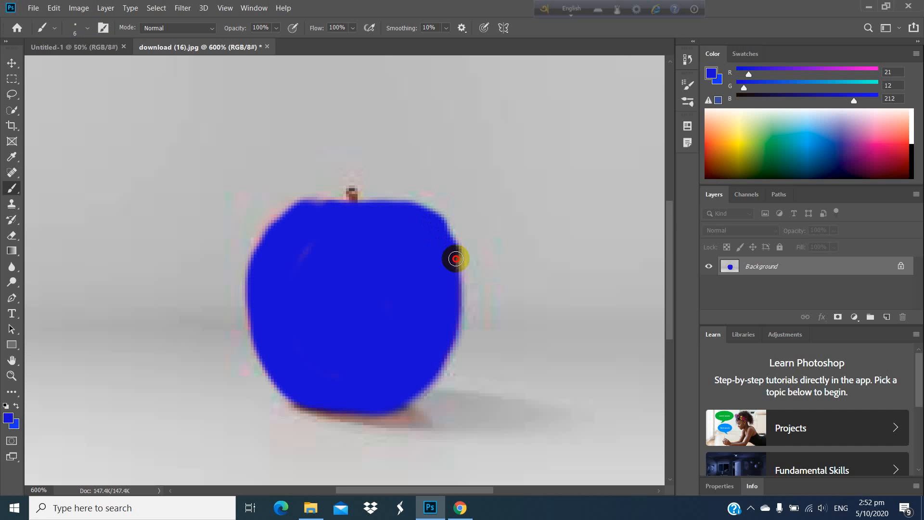
{"action": "left_click_drag", "start_coordinate": [456, 258], "coordinate": [456, 283]}
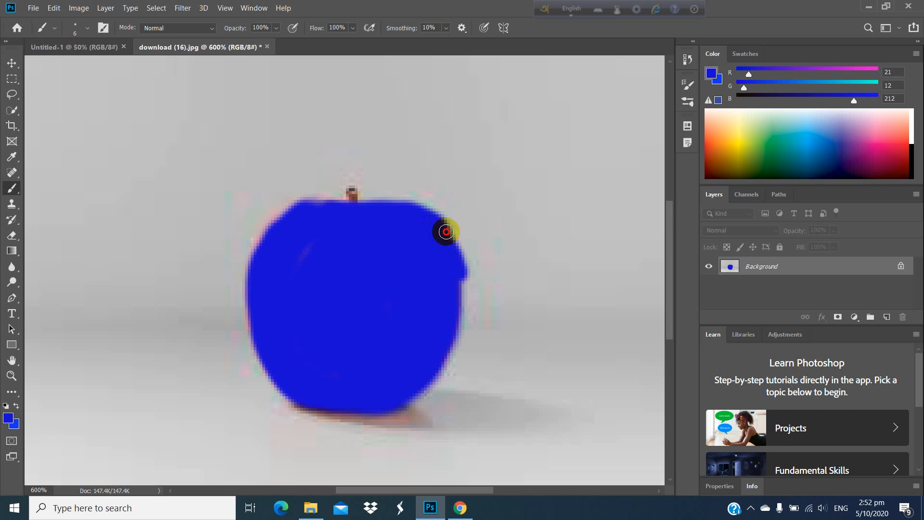
{"action": "mouse_move", "coordinate": [446, 232]}
{"action": "left_mouse_down"}
{"action": "mouse_move", "coordinate": [466, 297]}
{"action": "mouse_move", "coordinate": [461, 343]}
{"action": "mouse_move", "coordinate": [419, 383]}
{"action": "mouse_move", "coordinate": [375, 396]}
{"action": "left_mouse_up"}
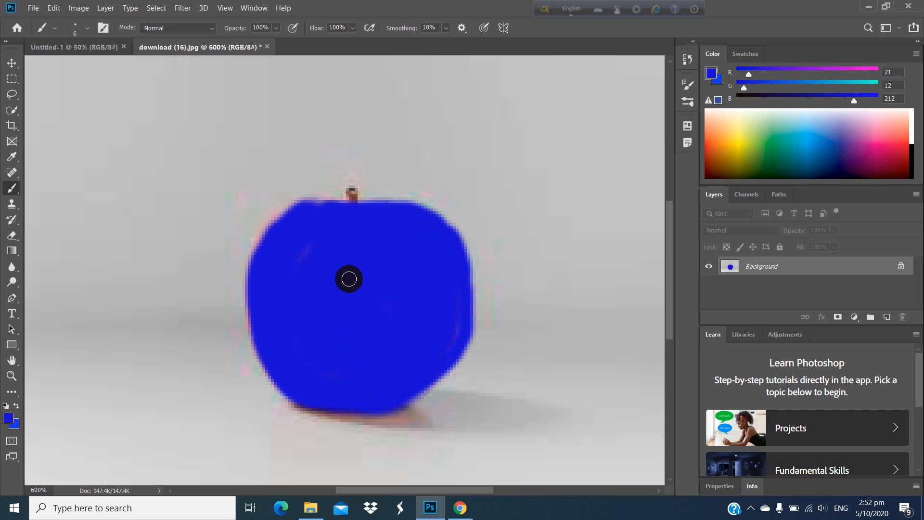
{"action": "key", "text": "ctrl+z"}
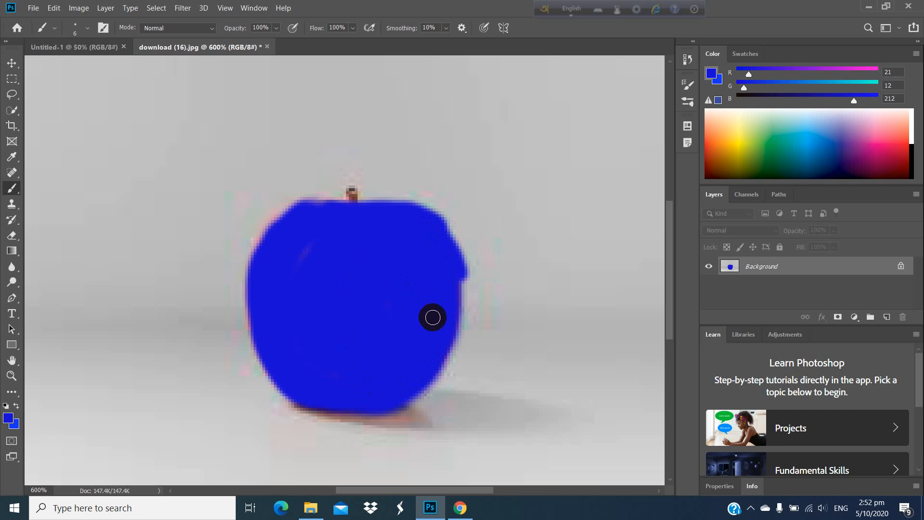
{"action": "key", "text": "ctrl+shift+z"}
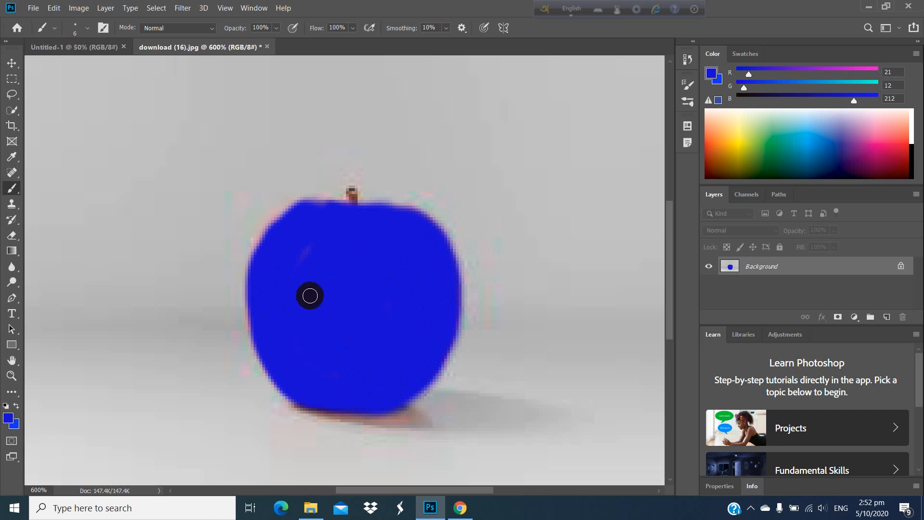
{"action": "key", "text": "ctrl+minus"}
{"action": "key", "text": "ctrl+minus"}
{"action": "key", "text": "ctrl+minus"}
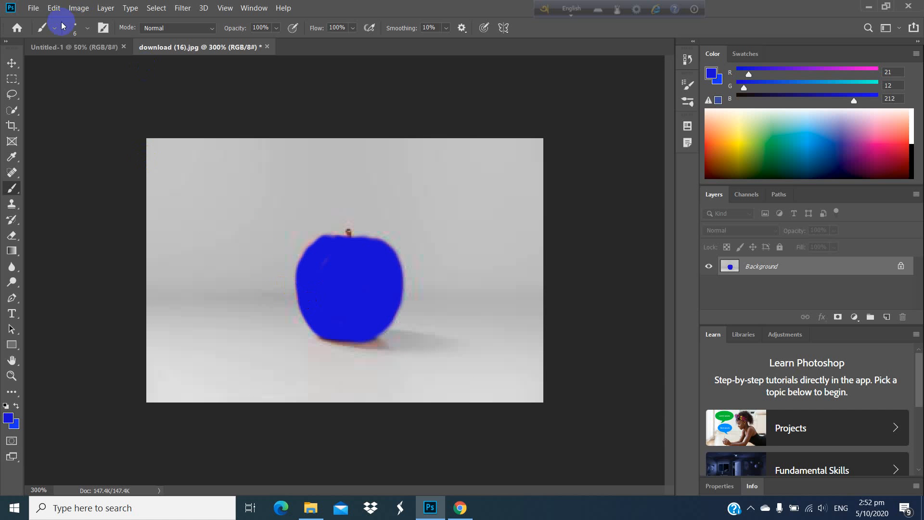
Open the image images (21), the red apple with a green leaf, from the Image photoshop folder.
{"action": "left_click", "coordinate": [37, 9]}
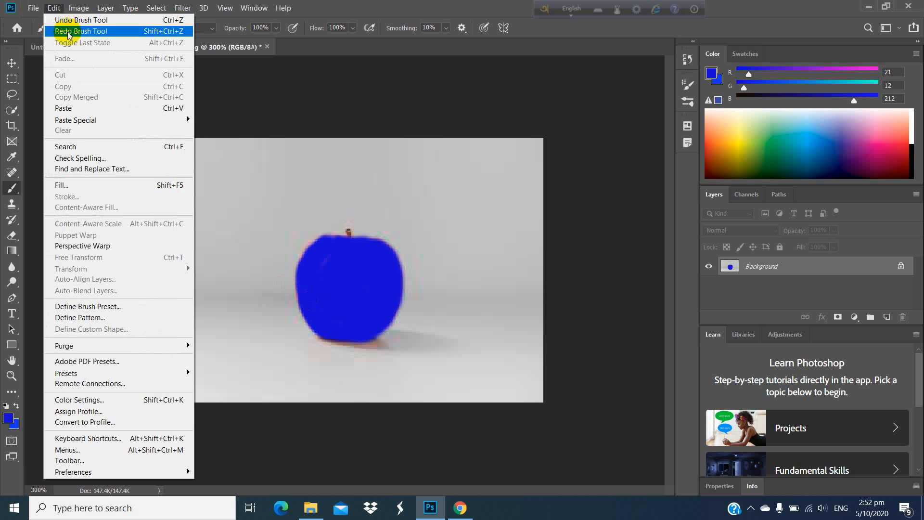
{"action": "left_click", "coordinate": [41, 35]}
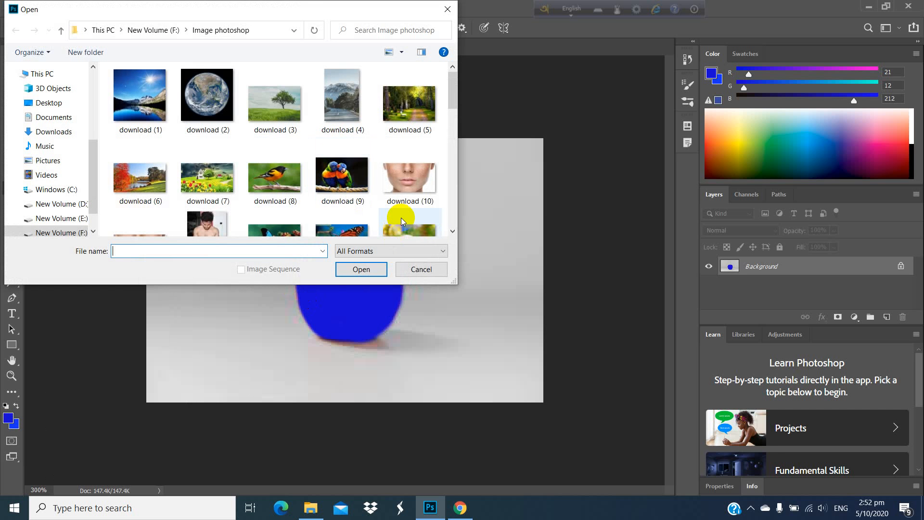
{"action": "scroll", "coordinate": [312, 155], "scroll_direction": "down", "scroll_amount": 3}
{"action": "scroll", "coordinate": [312, 156], "scroll_direction": "down", "scroll_amount": 10}
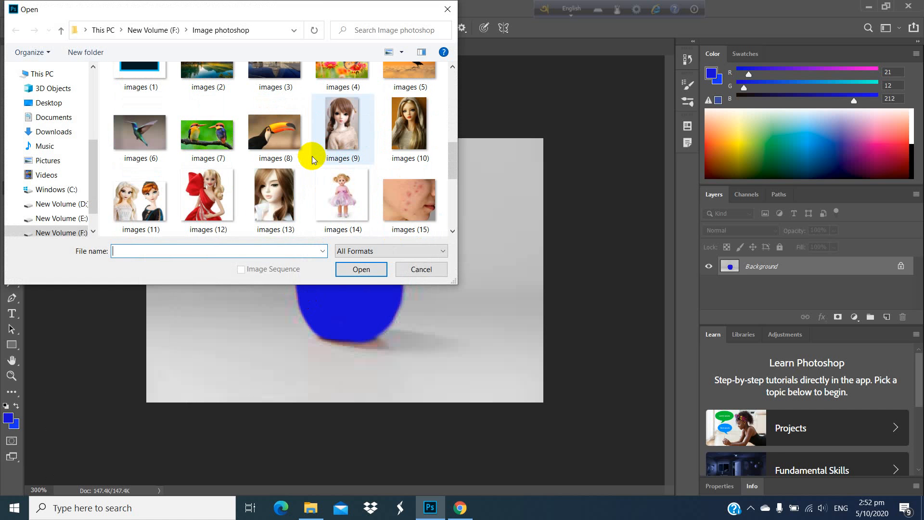
{"action": "scroll", "coordinate": [311, 157], "scroll_direction": "up", "scroll_amount": 1}
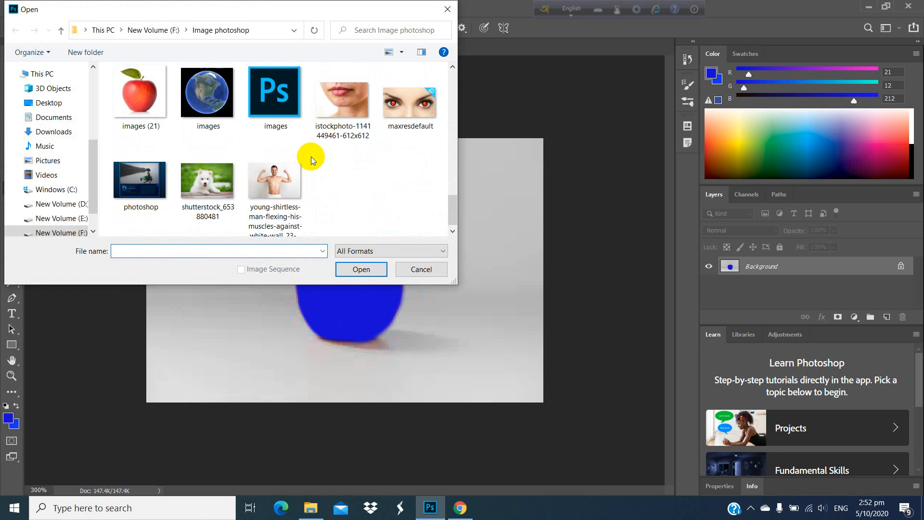
{"action": "left_click", "coordinate": [126, 85]}
{"action": "left_click", "coordinate": [363, 273]}
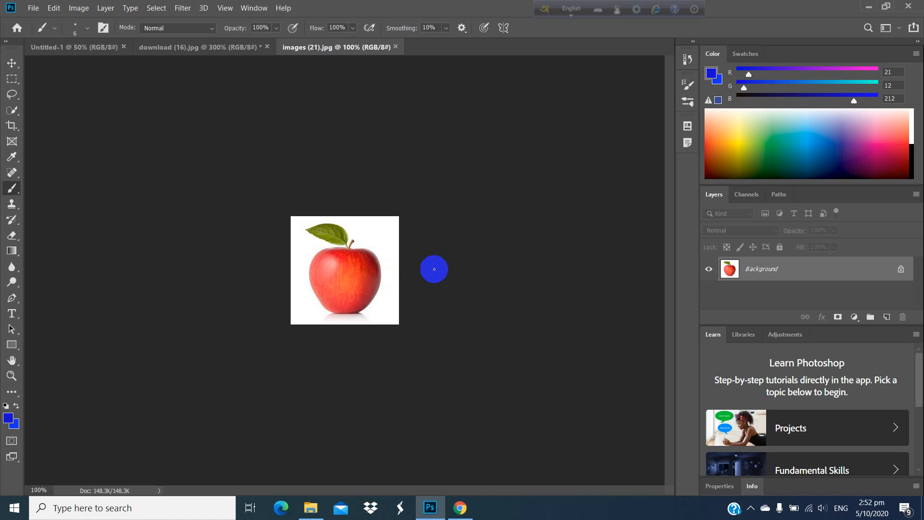
{"action": "key", "text": "ctrl+plus"}
{"action": "key", "text": "ctrl+plus"}
{"action": "key", "text": "ctrl+plus"}
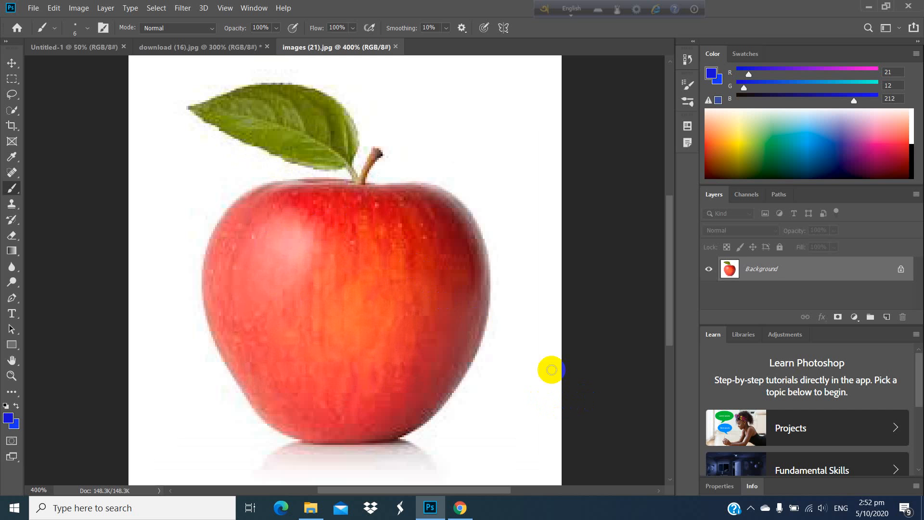
Set the foreground colour to green 15d40c and brush a short stroke on the apple just below the stem.
{"action": "left_click", "coordinate": [6, 422]}
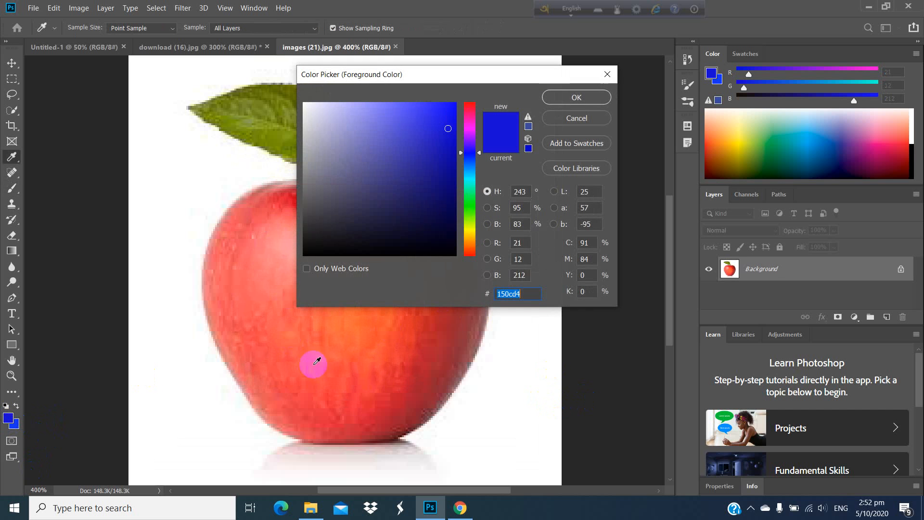
{"action": "type", "text": "15d40c"}
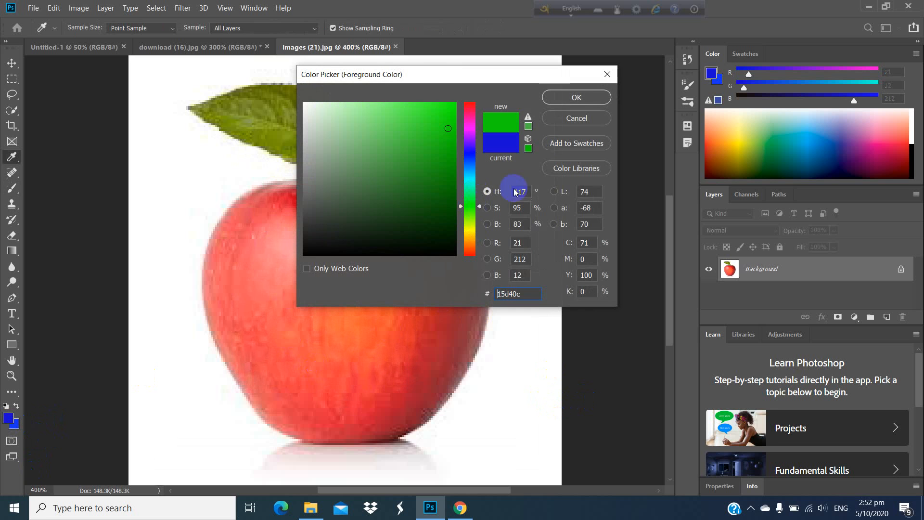
{"action": "left_click", "coordinate": [576, 98]}
{"action": "key", "text": "b"}
{"action": "left_click_drag", "start_coordinate": [351, 209], "coordinate": [341, 237]}
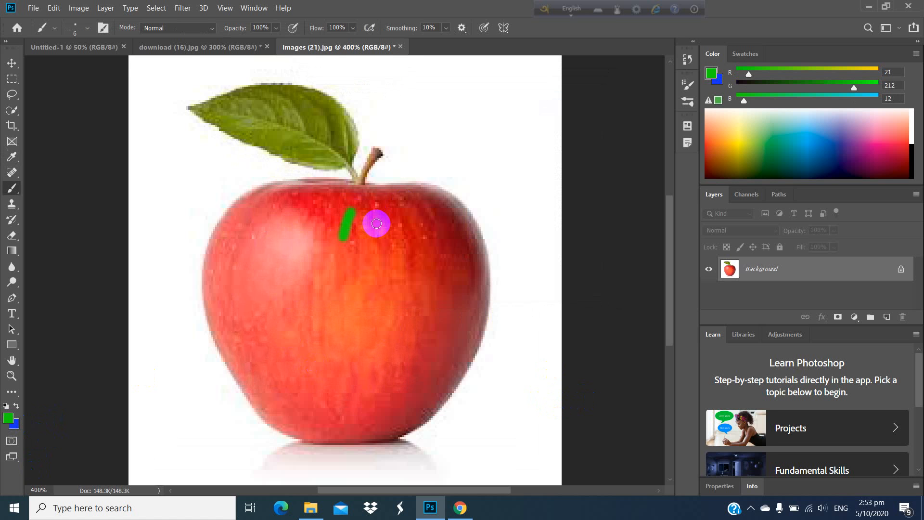
Set the brush to 59 px with 9% hardness and paint the middle of the apple green.
{"action": "left_click", "coordinate": [55, 30]}
{"action": "left_click", "coordinate": [87, 28]}
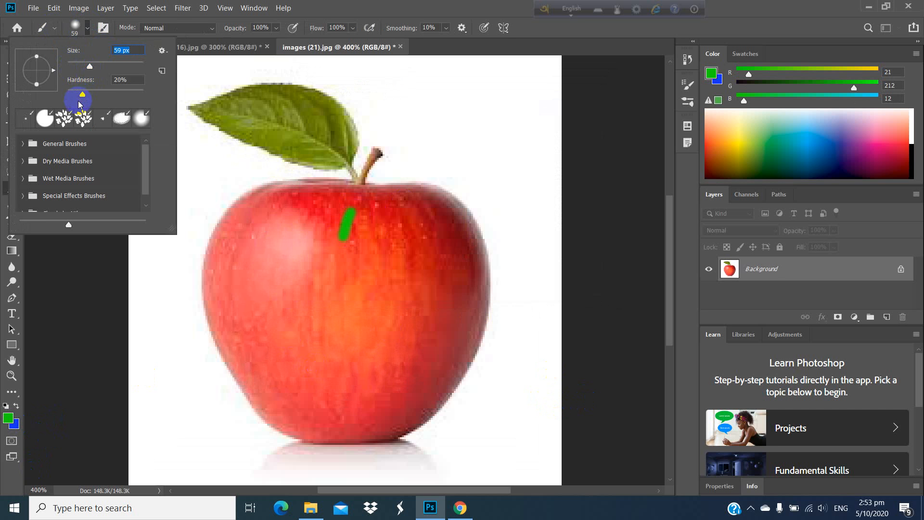
{"action": "left_click", "coordinate": [324, 242]}
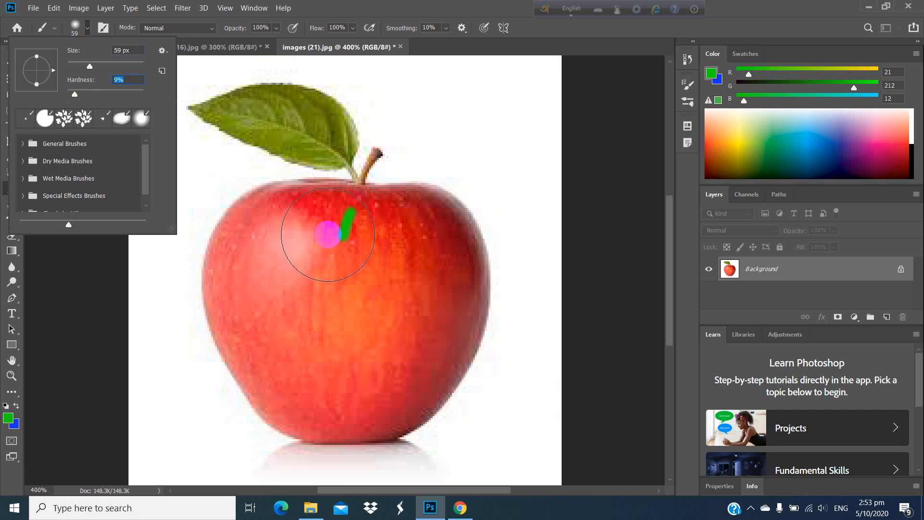
{"action": "mouse_move", "coordinate": [324, 241]}
{"action": "left_mouse_down"}
{"action": "mouse_move", "coordinate": [309, 241]}
{"action": "mouse_move", "coordinate": [295, 279]}
{"action": "mouse_move", "coordinate": [293, 235]}
{"action": "mouse_move", "coordinate": [276, 284]}
{"action": "left_mouse_up"}
{"action": "mouse_move", "coordinate": [289, 322]}
{"action": "left_mouse_down"}
{"action": "mouse_move", "coordinate": [332, 347]}
{"action": "mouse_move", "coordinate": [377, 301]}
{"action": "mouse_move", "coordinate": [376, 254]}
{"action": "mouse_move", "coordinate": [404, 287]}
{"action": "mouse_move", "coordinate": [369, 310]}
{"action": "mouse_move", "coordinate": [297, 258]}
{"action": "left_mouse_up"}
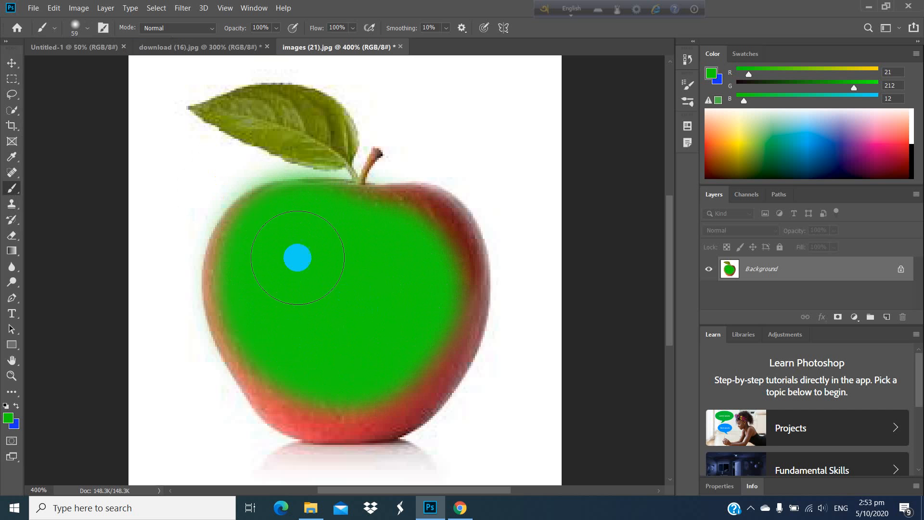
Reduce the brush size to 32 px and paint green along the apple's left edge, lower left and upper right shoulder.
{"action": "left_click", "coordinate": [87, 32]}
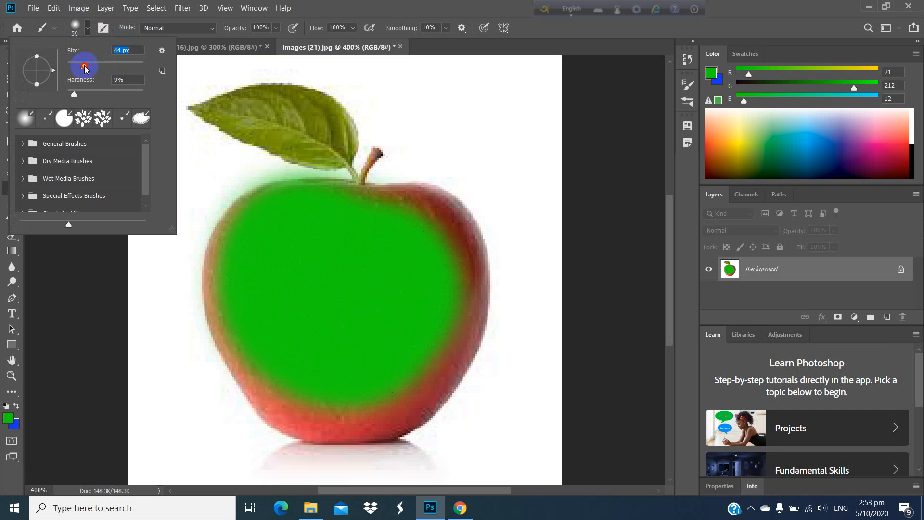
{"action": "left_click", "coordinate": [313, 260]}
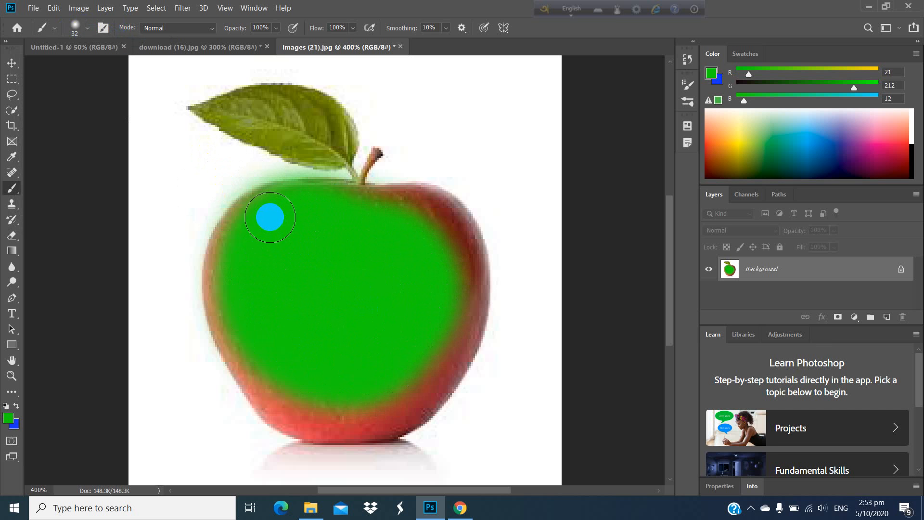
{"action": "mouse_move", "coordinate": [268, 214]}
{"action": "left_mouse_down"}
{"action": "mouse_move", "coordinate": [241, 255]}
{"action": "mouse_move", "coordinate": [240, 326]}
{"action": "mouse_move", "coordinate": [261, 365]}
{"action": "mouse_move", "coordinate": [316, 402]}
{"action": "left_mouse_up"}
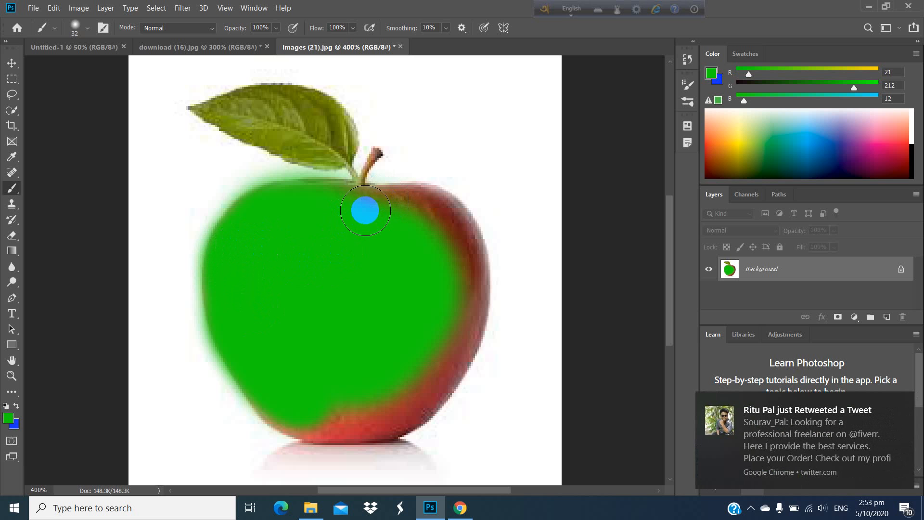
{"action": "left_click_drag", "start_coordinate": [364, 217], "coordinate": [429, 223]}
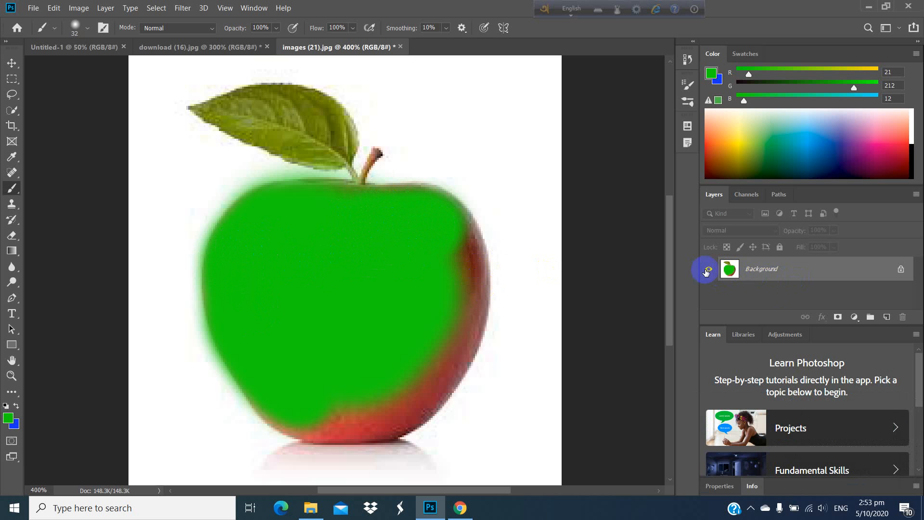
Duplicate the Background layer and paint the remaining red along the apple's right side and base green on the copy.
{"action": "left_click_drag", "start_coordinate": [762, 274], "coordinate": [887, 322]}
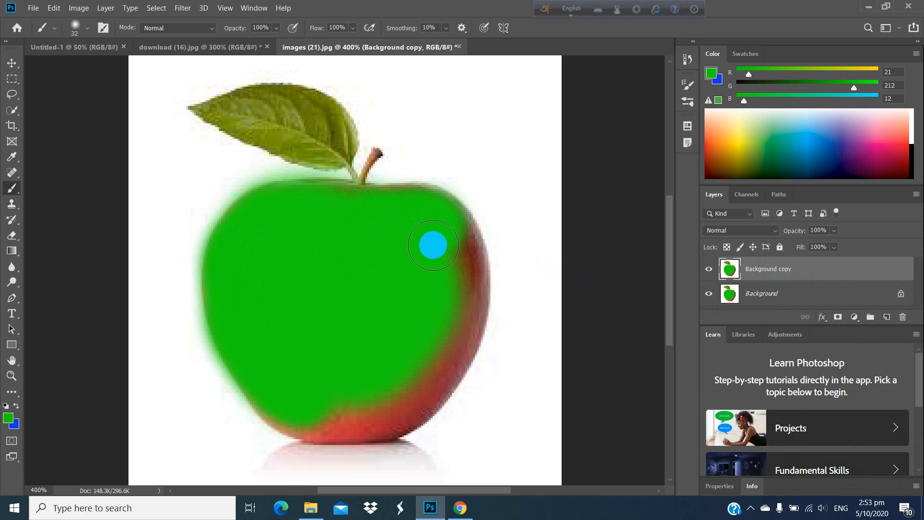
{"action": "mouse_move", "coordinate": [441, 235]}
{"action": "left_mouse_down"}
{"action": "mouse_move", "coordinate": [455, 302]}
{"action": "mouse_move", "coordinate": [415, 393]}
{"action": "mouse_move", "coordinate": [355, 417]}
{"action": "mouse_move", "coordinate": [280, 400]}
{"action": "left_mouse_up"}
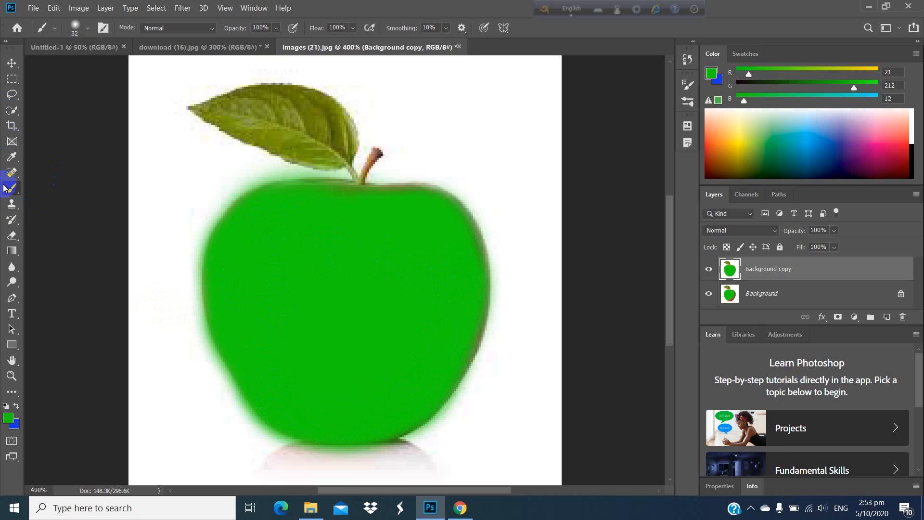
Set the foreground colour to a very dark green, RGB 5, 23, 4.
{"action": "left_click", "coordinate": [8, 421]}
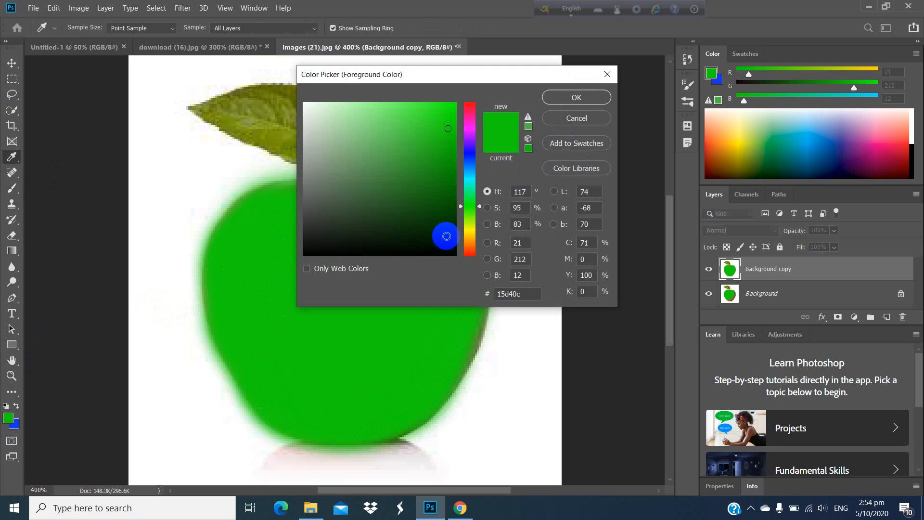
{"action": "left_click", "coordinate": [428, 243]}
{"action": "left_click", "coordinate": [572, 98]}
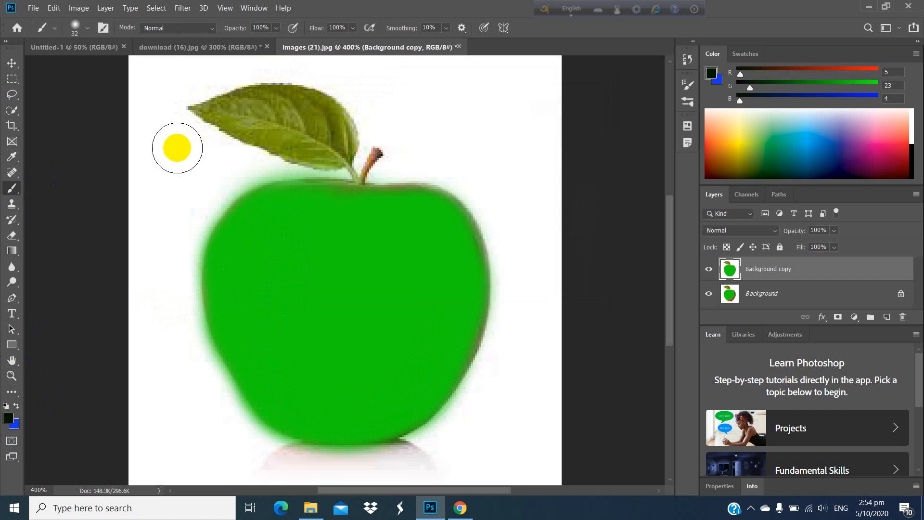
Set the brush to 12 px with 87% hardness and paint the leaf dark green from the stem end almost to its tip.
{"action": "left_click", "coordinate": [87, 29]}
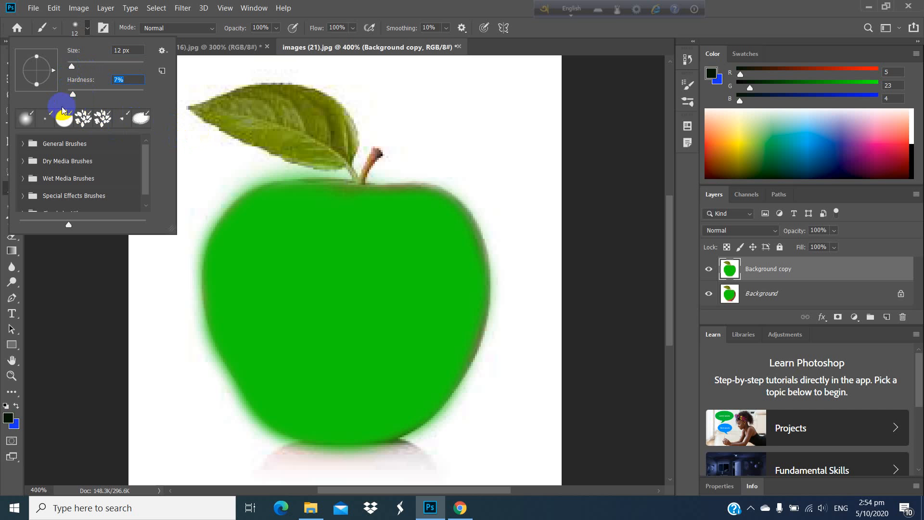
{"action": "left_click_drag", "start_coordinate": [74, 99], "coordinate": [135, 102]}
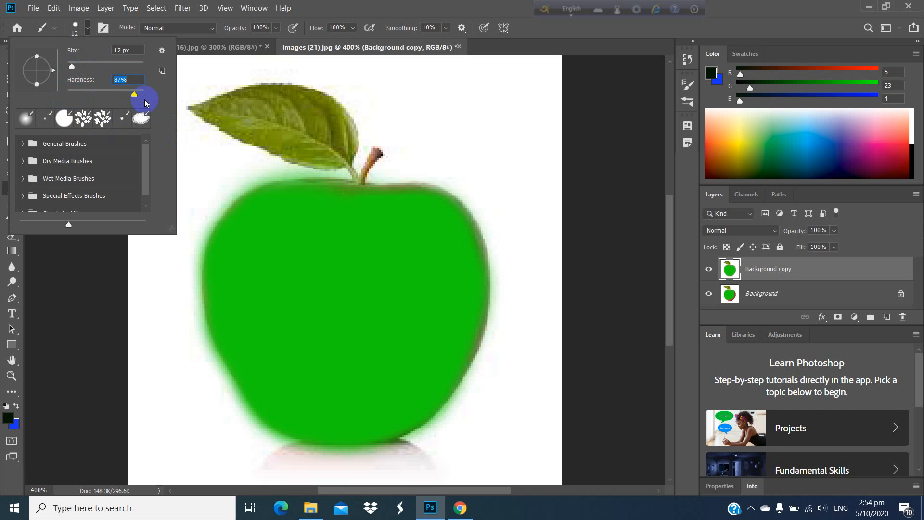
{"action": "left_click", "coordinate": [320, 129]}
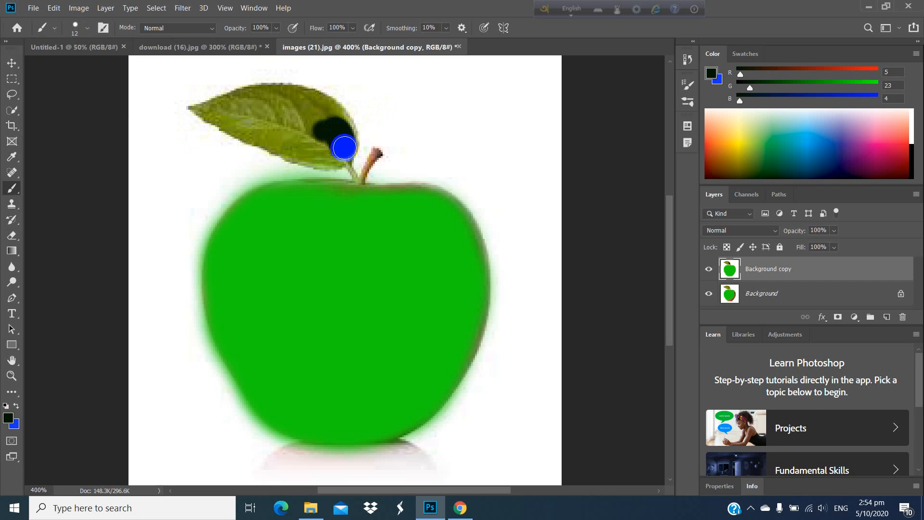
{"action": "key", "text": "ctrl+plus"}
{"action": "key", "text": "ctrl+plus"}
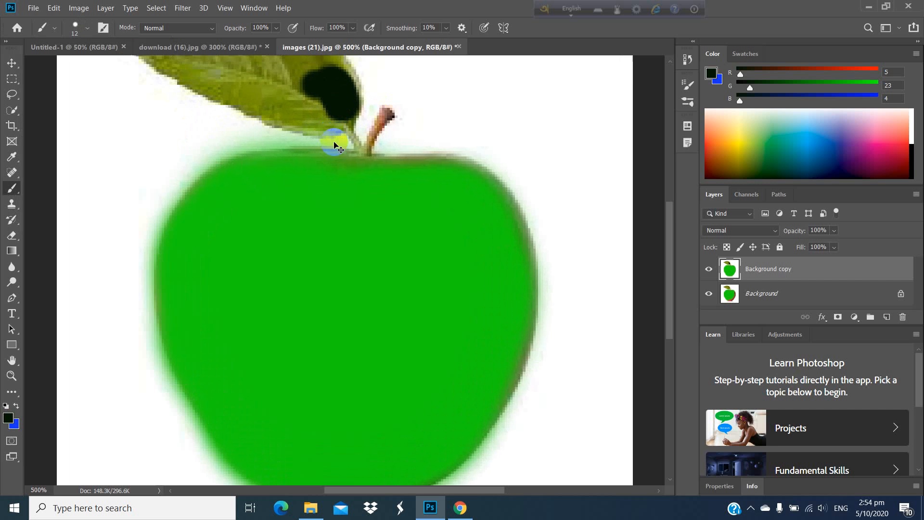
{"action": "left_click_drag", "start_coordinate": [353, 122], "coordinate": [371, 302]}
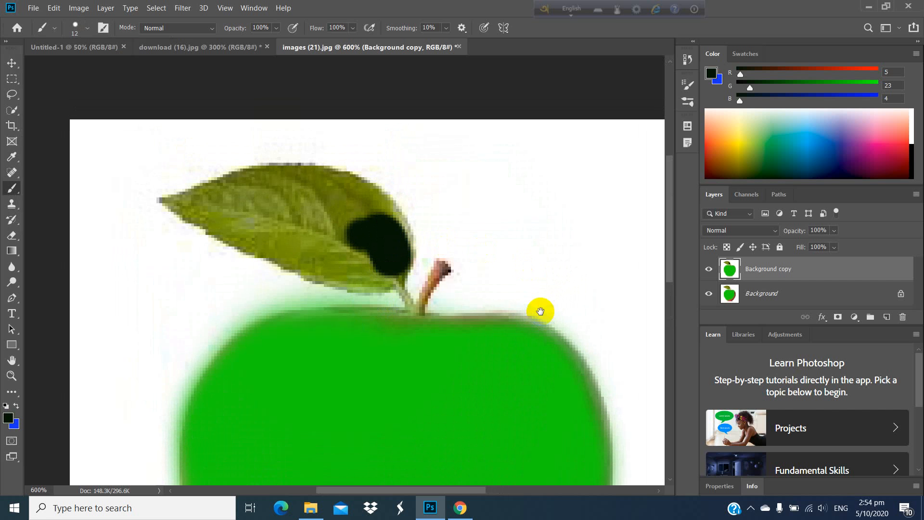
{"action": "mouse_move", "coordinate": [458, 285]}
{"action": "left_mouse_down"}
{"action": "mouse_move", "coordinate": [440, 239]}
{"action": "mouse_move", "coordinate": [432, 301]}
{"action": "mouse_move", "coordinate": [411, 252]}
{"action": "mouse_move", "coordinate": [441, 231]}
{"action": "left_mouse_up"}
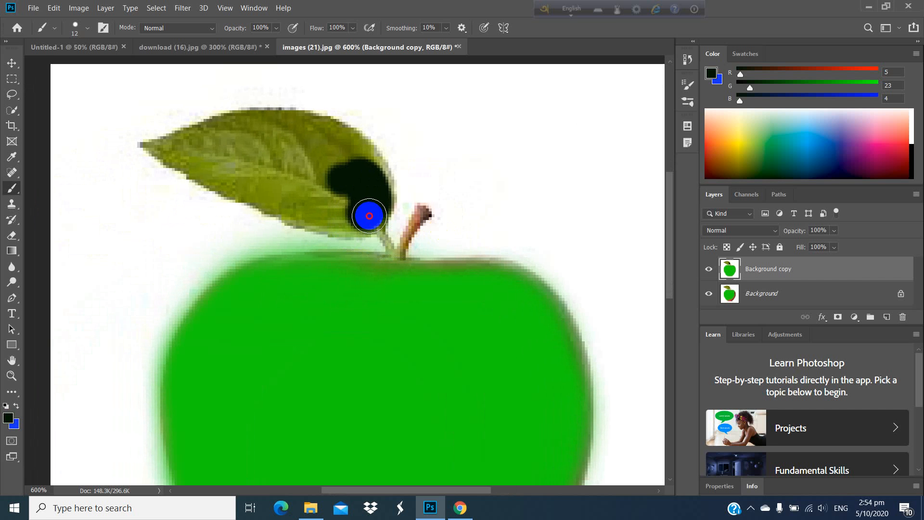
{"action": "mouse_move", "coordinate": [369, 217]}
{"action": "left_mouse_down"}
{"action": "mouse_move", "coordinate": [290, 206]}
{"action": "mouse_move", "coordinate": [192, 159]}
{"action": "mouse_move", "coordinate": [214, 137]}
{"action": "mouse_move", "coordinate": [256, 127]}
{"action": "mouse_move", "coordinate": [334, 141]}
{"action": "mouse_move", "coordinate": [368, 166]}
{"action": "mouse_move", "coordinate": [373, 205]}
{"action": "mouse_move", "coordinate": [235, 158]}
{"action": "mouse_move", "coordinate": [305, 163]}
{"action": "mouse_move", "coordinate": [328, 173]}
{"action": "mouse_move", "coordinate": [179, 144]}
{"action": "left_mouse_up"}
Reduce the brush size to 4 px and fill in the leaf's pointed tip with dark green.
{"action": "left_click", "coordinate": [104, 27]}
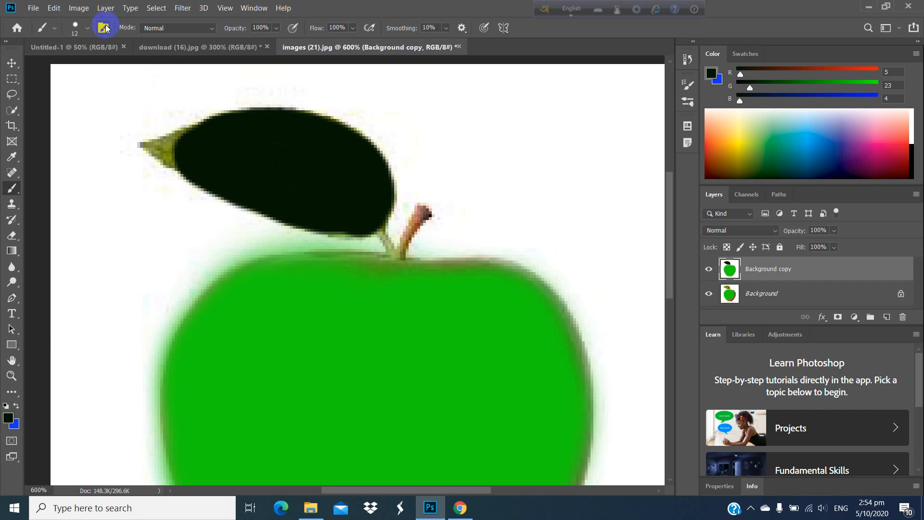
{"action": "left_click", "coordinate": [87, 28]}
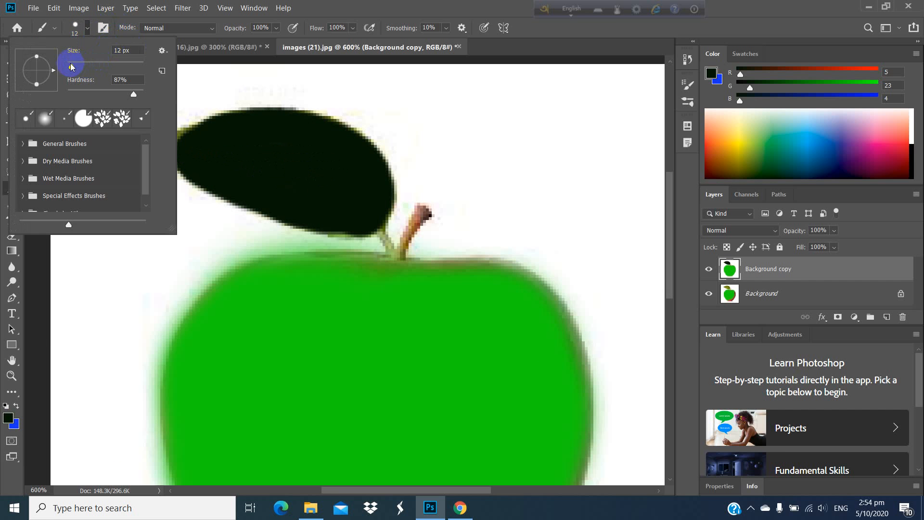
{"action": "left_click_drag", "start_coordinate": [70, 65], "coordinate": [69, 65]}
{"action": "left_click", "coordinate": [195, 141]}
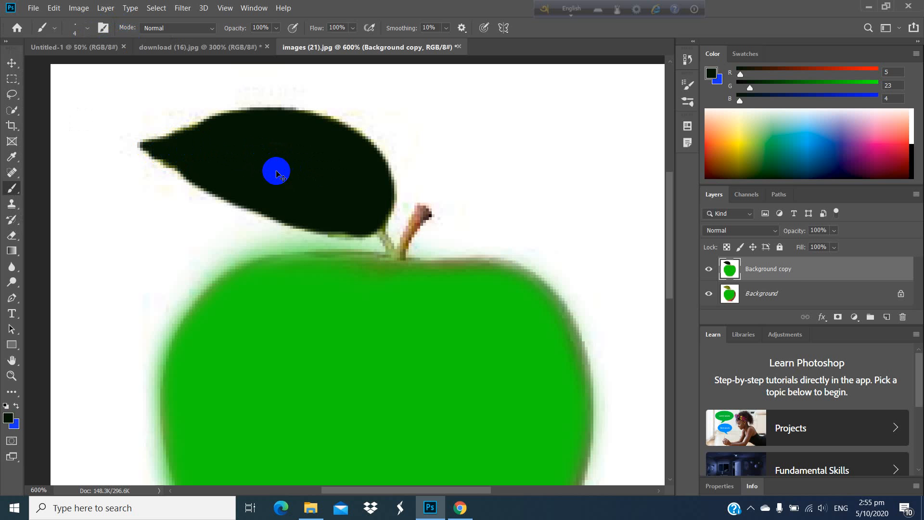
{"action": "scroll", "coordinate": [276, 174], "scroll_direction": "down", "scroll_amount": 4}
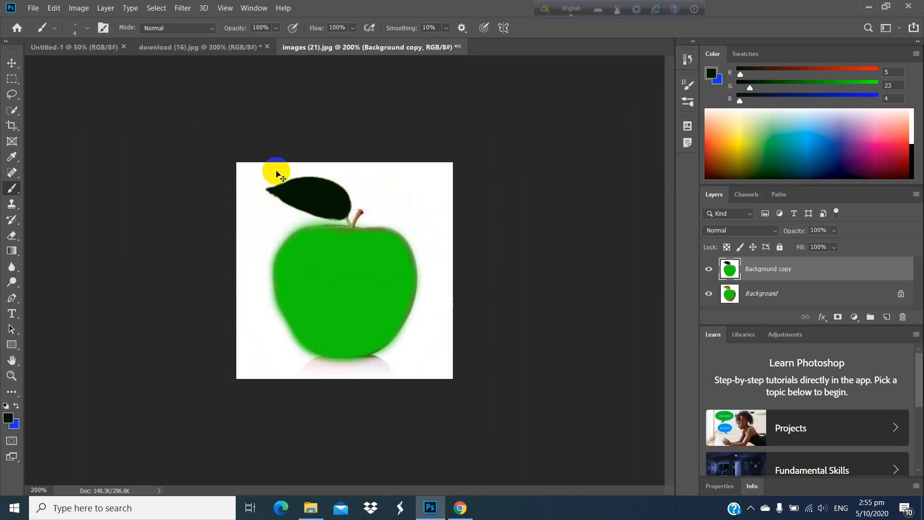
{"action": "scroll", "coordinate": [277, 173], "scroll_direction": "down", "scroll_amount": 2}
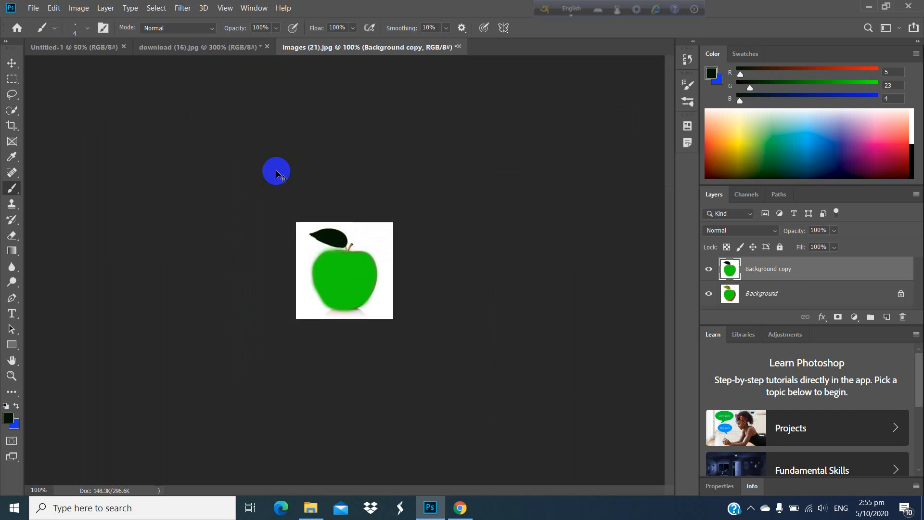
{"action": "scroll", "coordinate": [277, 174], "scroll_direction": "up", "scroll_amount": 2}
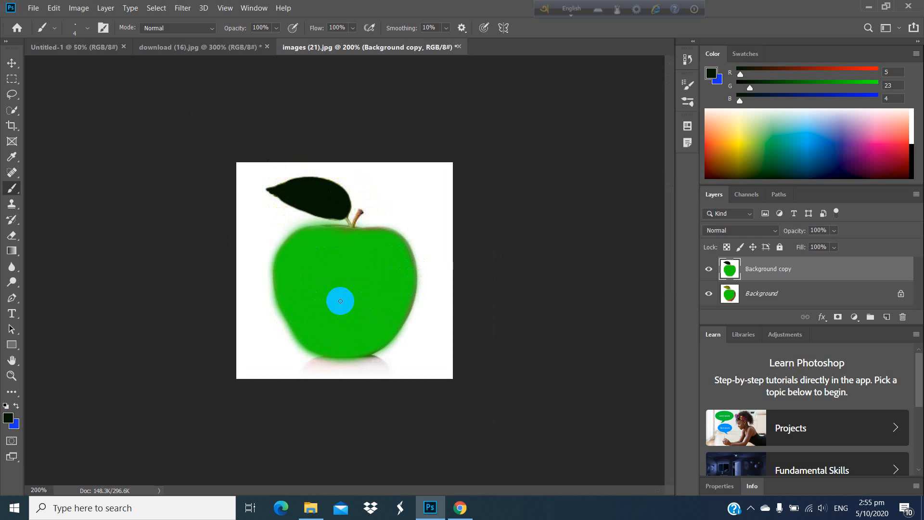
{"action": "scroll", "coordinate": [344, 295], "scroll_direction": "down", "scroll_amount": 1}
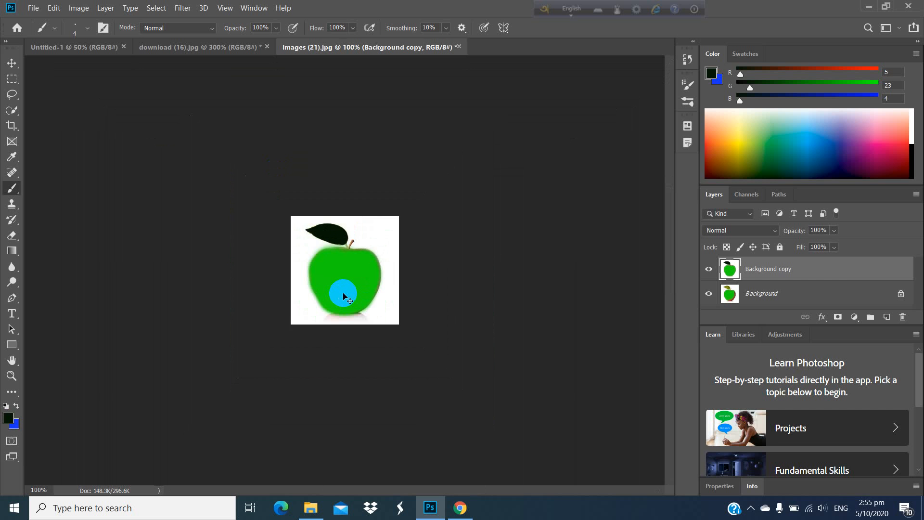
{"action": "scroll", "coordinate": [343, 294], "scroll_direction": "up", "scroll_amount": 3}
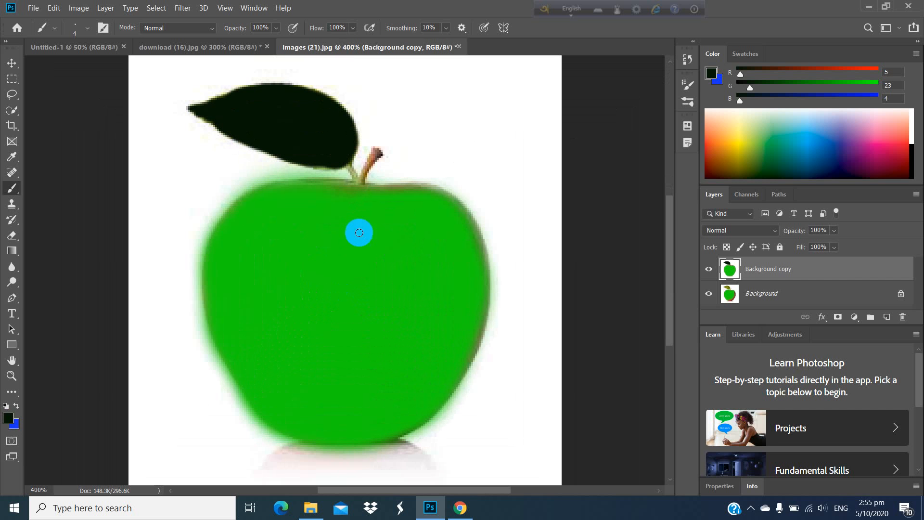
Set the foreground colour to bright green, RGB 30, 224, 20, and brush the apple's top edge just right of the stem.
{"action": "left_click", "coordinate": [6, 419]}
{"action": "left_click", "coordinate": [442, 121]}
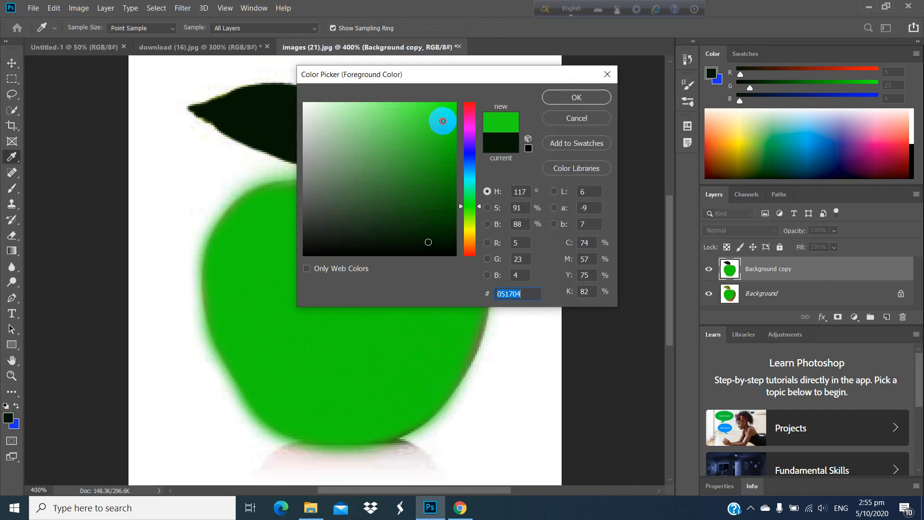
{"action": "left_click", "coordinate": [574, 96]}
{"action": "key", "text": "b"}
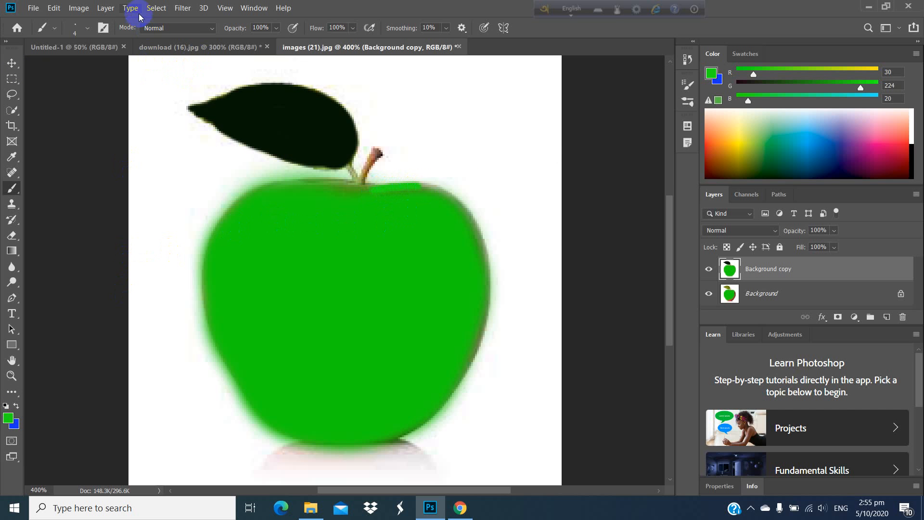
Lower the brush hardness to about 13%, try painting along the apple's upper right edge, and undo the stroke.
{"action": "left_click", "coordinate": [103, 28]}
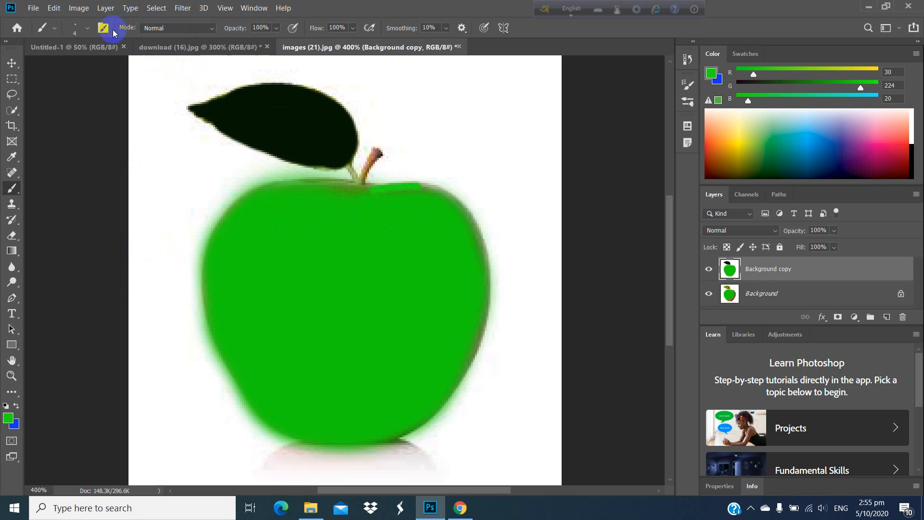
{"action": "left_click", "coordinate": [87, 28]}
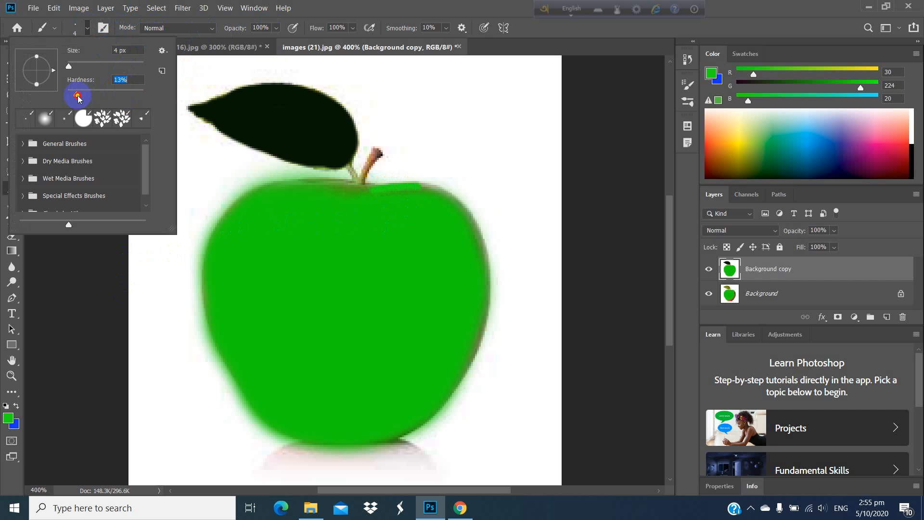
{"action": "mouse_move", "coordinate": [371, 191]}
{"action": "left_mouse_down"}
{"action": "mouse_move", "coordinate": [460, 201]}
{"action": "mouse_move", "coordinate": [495, 252]}
{"action": "left_mouse_up"}
{"action": "key", "text": "ctrl+z"}
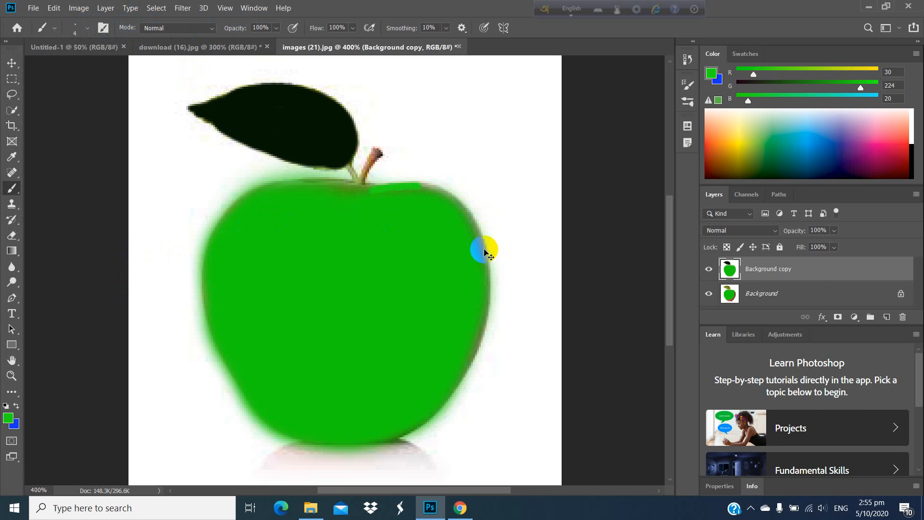
Change the foreground colour to a lighter green, RGB 51, 242, 42, for the brush.
{"action": "left_click", "coordinate": [8, 418]}
{"action": "left_click", "coordinate": [451, 134]}
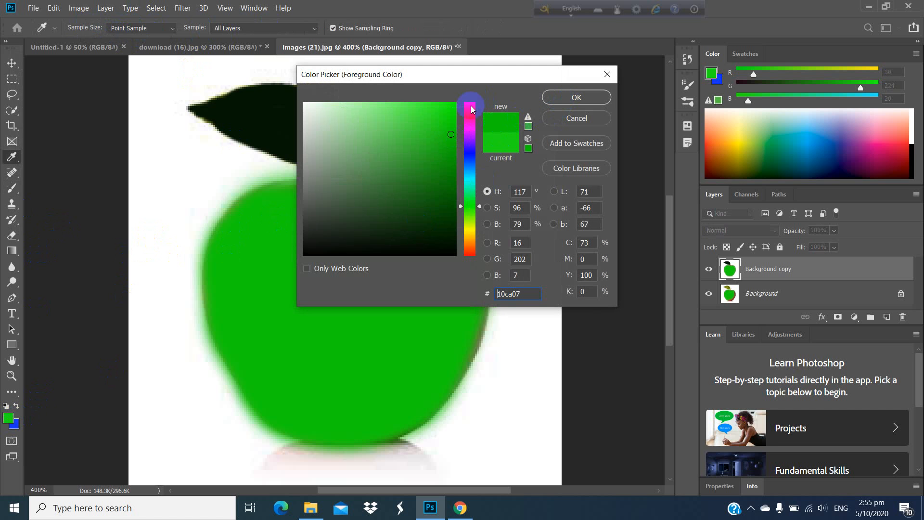
{"action": "left_click", "coordinate": [430, 111]}
{"action": "left_click", "coordinate": [576, 98]}
{"action": "key", "text": "b"}
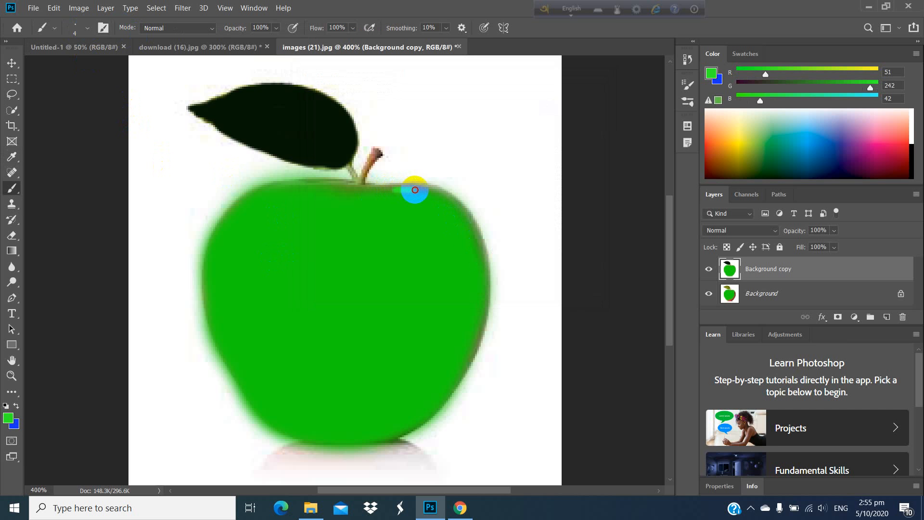
Set the brush hardness to 0% and try the lighter green along the apple's top edge right of the stem.
{"action": "left_click_drag", "start_coordinate": [415, 189], "coordinate": [419, 190]}
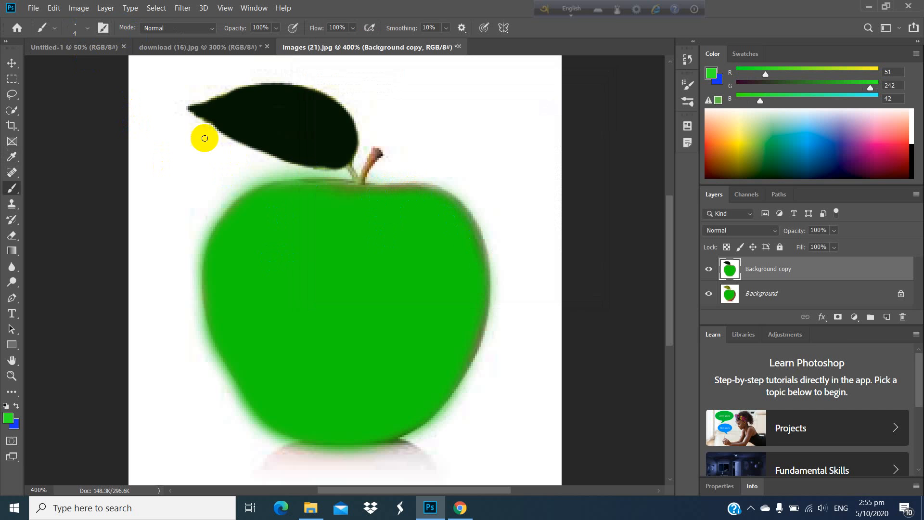
{"action": "left_click", "coordinate": [88, 28]}
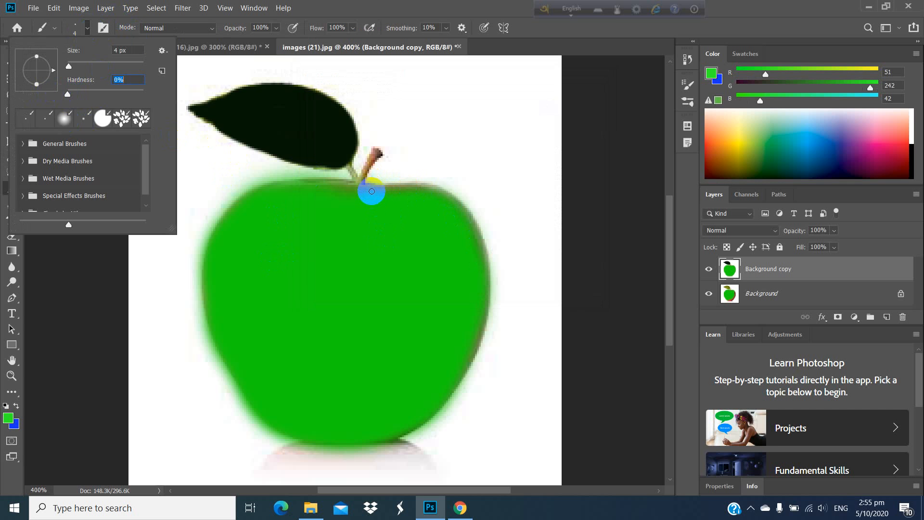
{"action": "left_click_drag", "start_coordinate": [371, 191], "coordinate": [401, 191]}
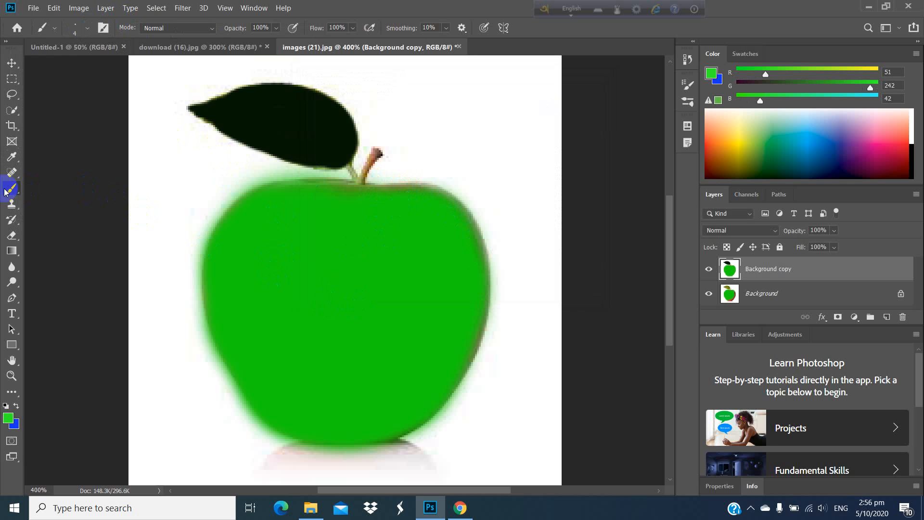
Sample the apple's painted green, RGB 21, 212, 12, as foreground colour and brush the top edge from the stem to the upper right.
{"action": "left_click", "coordinate": [8, 417]}
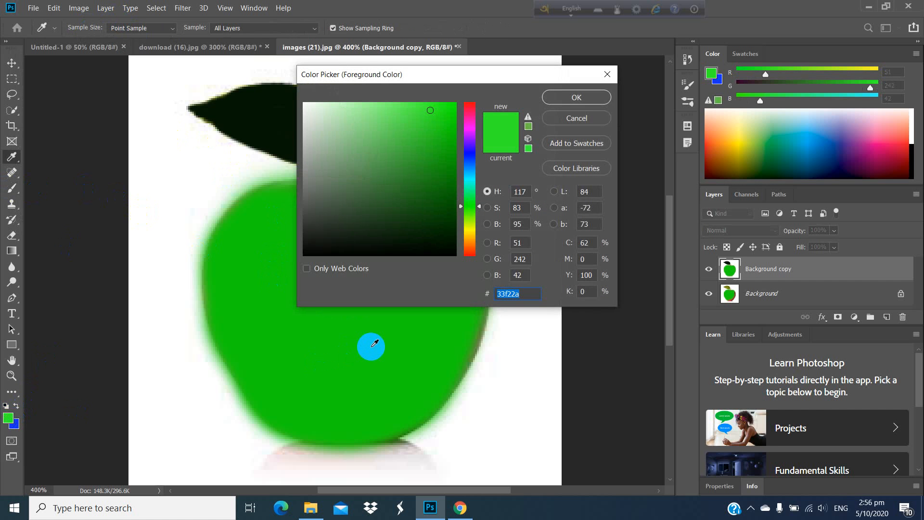
{"action": "left_click", "coordinate": [379, 340]}
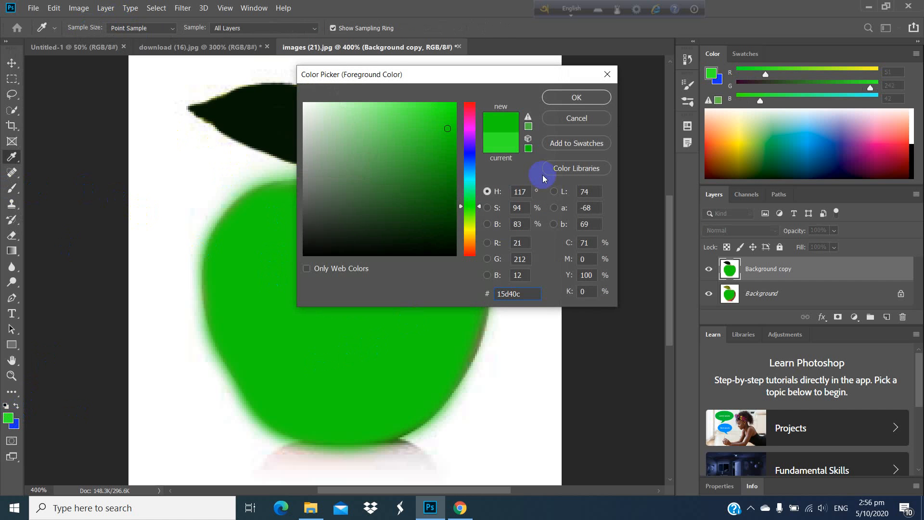
{"action": "left_click", "coordinate": [576, 98]}
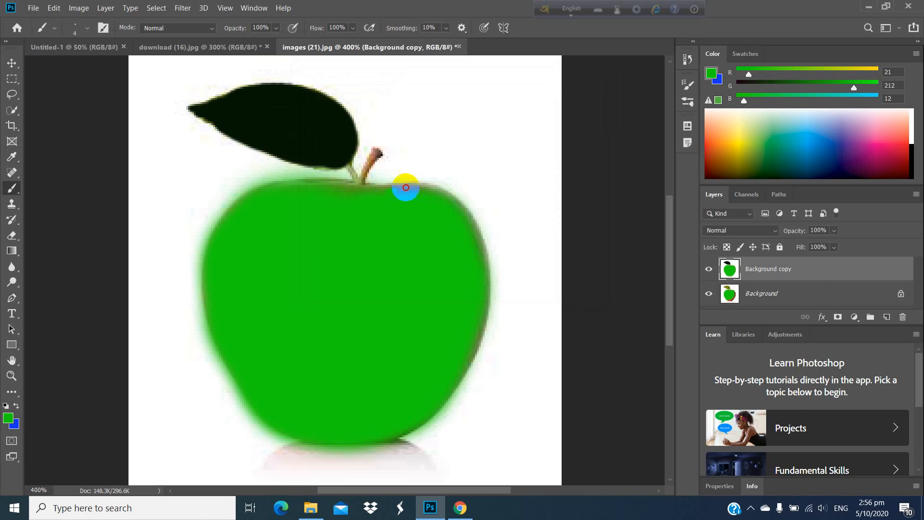
{"action": "mouse_move", "coordinate": [440, 190]}
{"action": "left_mouse_down"}
{"action": "mouse_move", "coordinate": [372, 189]}
{"action": "mouse_move", "coordinate": [444, 195]}
{"action": "mouse_move", "coordinate": [475, 231]}
{"action": "mouse_move", "coordinate": [433, 202]}
{"action": "mouse_move", "coordinate": [445, 202]}
{"action": "mouse_move", "coordinate": [462, 217]}
{"action": "mouse_move", "coordinate": [364, 191]}
{"action": "mouse_move", "coordinate": [392, 193]}
{"action": "mouse_move", "coordinate": [335, 195]}
{"action": "left_mouse_up"}
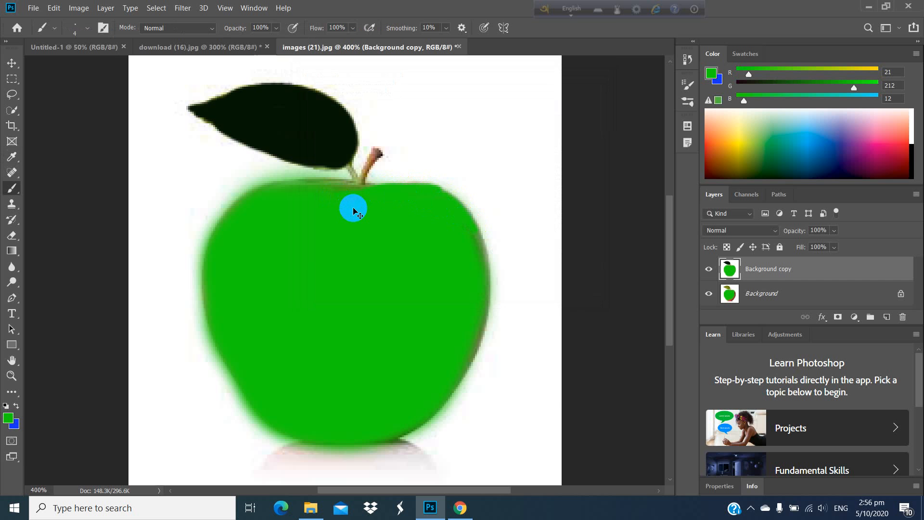
Brush green over the apple's right edge and around the lower right curve towards the base.
{"action": "scroll", "coordinate": [354, 209], "scroll_direction": "up", "scroll_amount": 2}
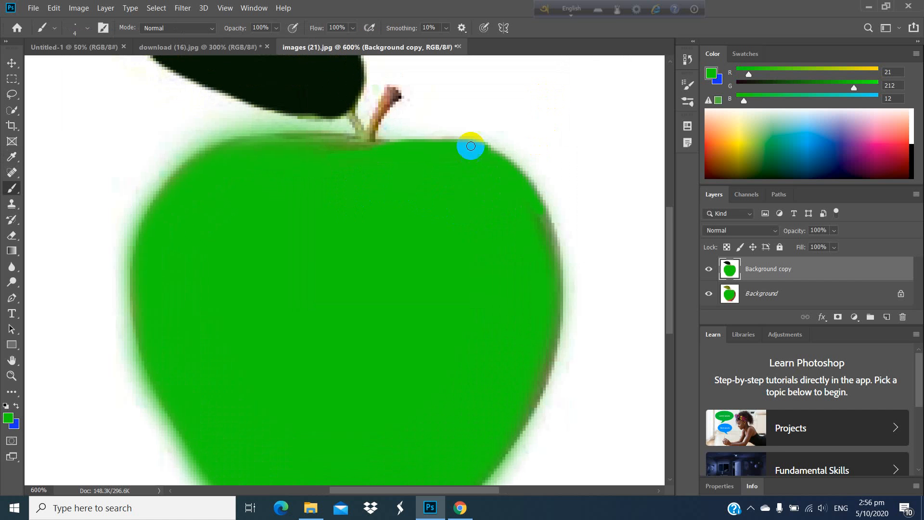
{"action": "mouse_move", "coordinate": [520, 188]}
{"action": "left_mouse_down"}
{"action": "mouse_move", "coordinate": [548, 218]}
{"action": "mouse_move", "coordinate": [559, 268]}
{"action": "mouse_move", "coordinate": [541, 218]}
{"action": "mouse_move", "coordinate": [544, 260]}
{"action": "mouse_move", "coordinate": [524, 209]}
{"action": "mouse_move", "coordinate": [566, 305]}
{"action": "mouse_move", "coordinate": [548, 384]}
{"action": "mouse_move", "coordinate": [557, 276]}
{"action": "mouse_move", "coordinate": [526, 431]}
{"action": "mouse_move", "coordinate": [549, 385]}
{"action": "mouse_move", "coordinate": [538, 333]}
{"action": "mouse_move", "coordinate": [528, 410]}
{"action": "mouse_move", "coordinate": [497, 460]}
{"action": "mouse_move", "coordinate": [527, 432]}
{"action": "mouse_move", "coordinate": [504, 452]}
{"action": "left_mouse_up"}
{"action": "scroll", "coordinate": [483, 332], "scroll_direction": "down", "scroll_amount": 2}
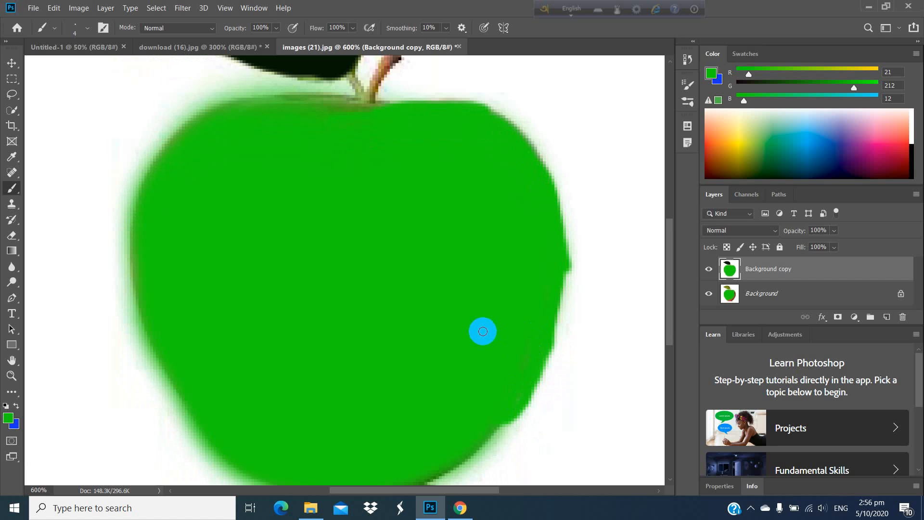
{"action": "scroll", "coordinate": [483, 331], "scroll_direction": "down", "scroll_amount": 1}
{"action": "mouse_move", "coordinate": [487, 430]}
{"action": "left_mouse_down"}
{"action": "mouse_move", "coordinate": [427, 471]}
{"action": "mouse_move", "coordinate": [388, 478]}
{"action": "mouse_move", "coordinate": [337, 472]}
{"action": "left_mouse_up"}
{"action": "scroll", "coordinate": [335, 419], "scroll_direction": "down", "scroll_amount": 3}
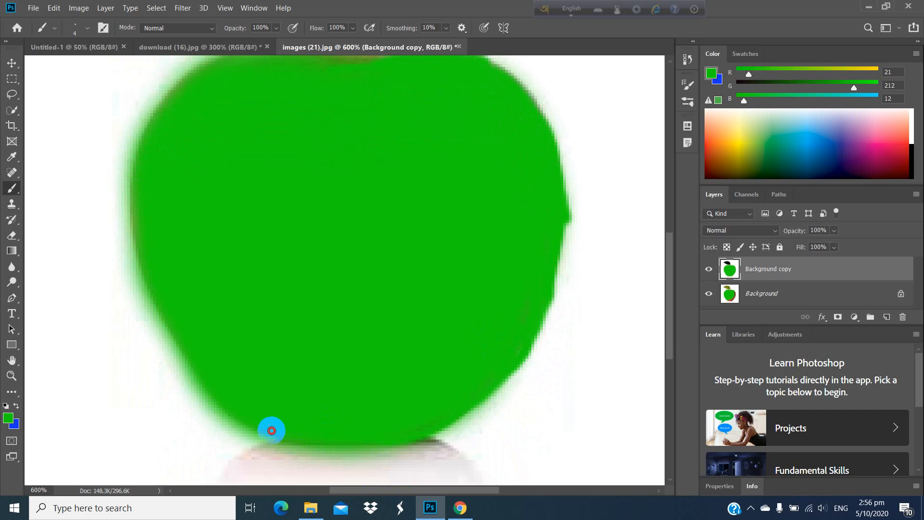
Try brushing green along the apple's lower left edge, and undo the stroke.
{"action": "mouse_move", "coordinate": [235, 415]}
{"action": "left_mouse_down"}
{"action": "mouse_move", "coordinate": [175, 348]}
{"action": "mouse_move", "coordinate": [117, 223]}
{"action": "left_mouse_up"}
{"action": "key", "text": "ctrl+z"}
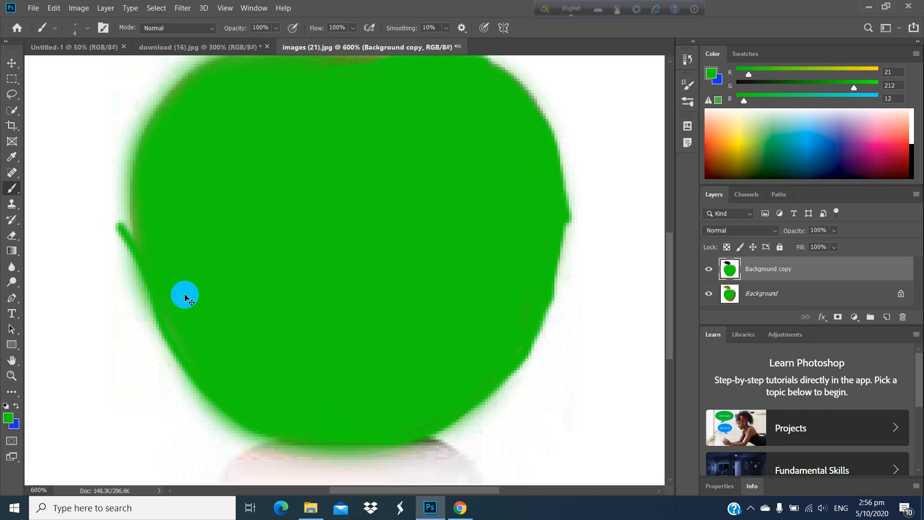
{"action": "key", "text": "ctrl+z"}
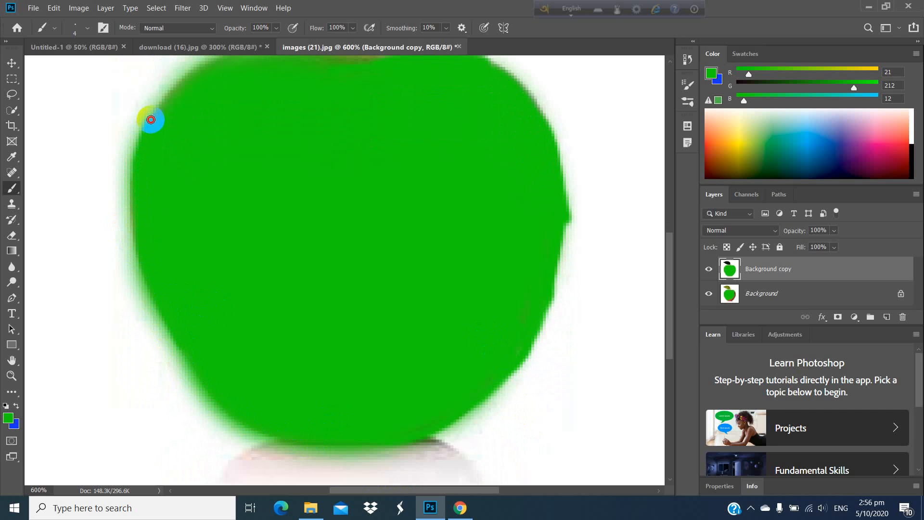
Brush green along the apple's upper left shoulder and across the top edge up to the stem.
{"action": "scroll", "coordinate": [198, 202], "scroll_direction": "up", "scroll_amount": 2}
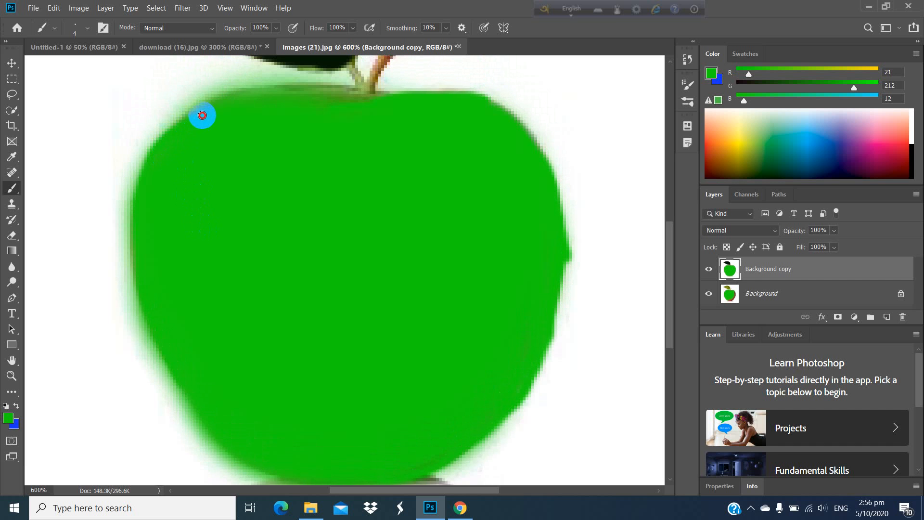
{"action": "mouse_move", "coordinate": [190, 121]}
{"action": "left_mouse_down"}
{"action": "mouse_move", "coordinate": [241, 94]}
{"action": "mouse_move", "coordinate": [344, 89]}
{"action": "left_mouse_up"}
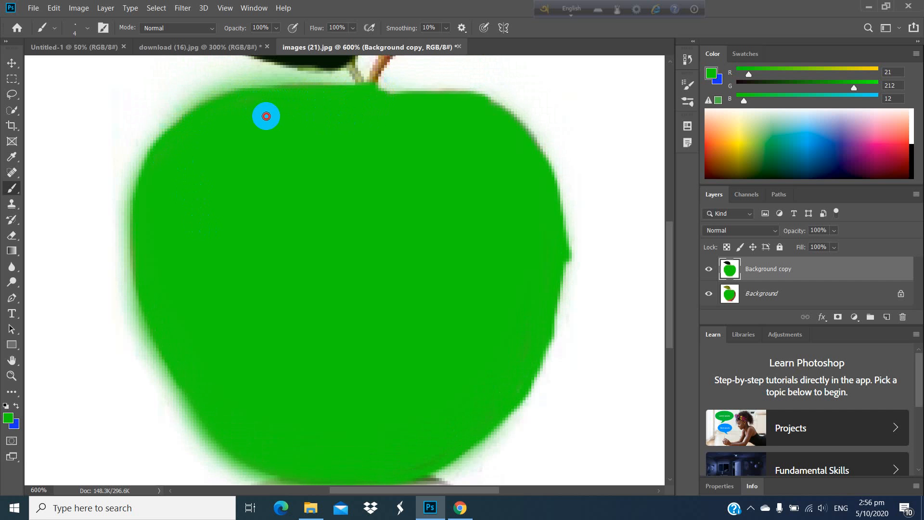
{"action": "scroll", "coordinate": [391, 250], "scroll_direction": "up", "scroll_amount": 2}
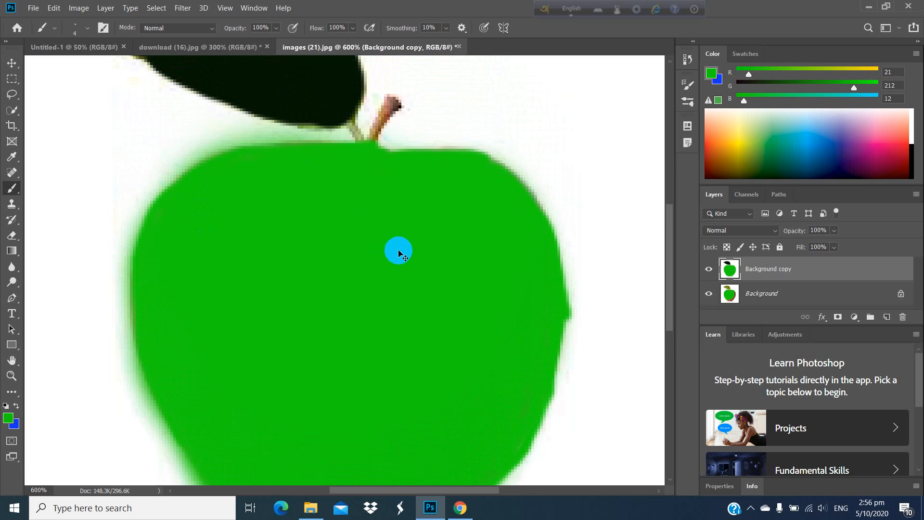
{"action": "scroll", "coordinate": [398, 250], "scroll_direction": "down", "scroll_amount": 3}
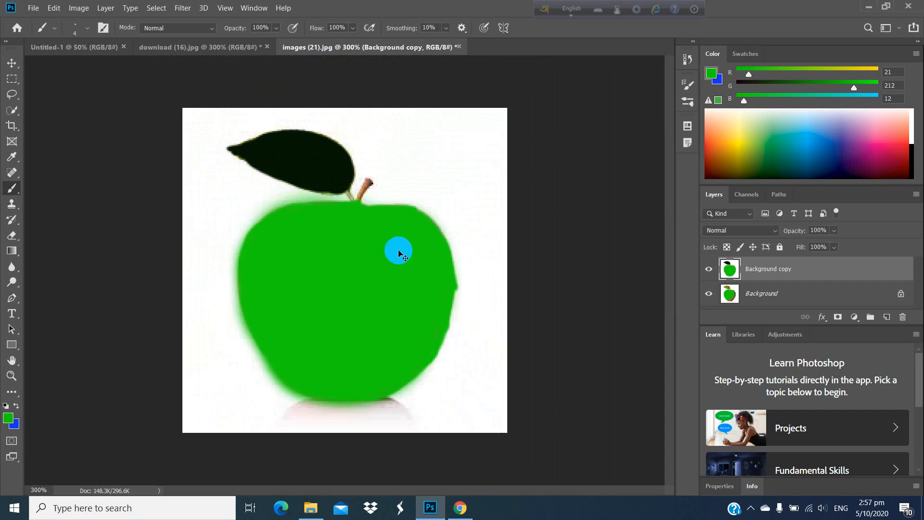
Change the foreground colour to near-black, RGB 6, 13, 6.
{"action": "left_click", "coordinate": [6, 419]}
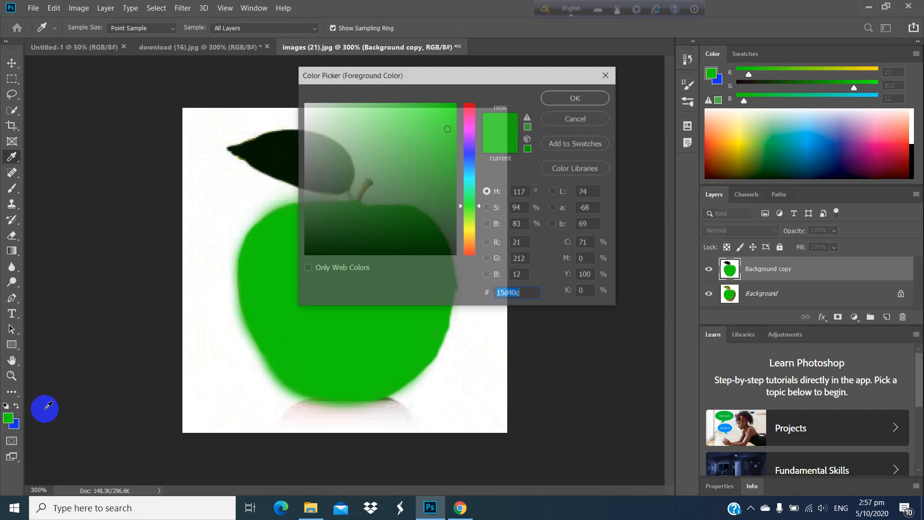
{"action": "left_click", "coordinate": [386, 247]}
{"action": "left_click", "coordinate": [576, 102]}
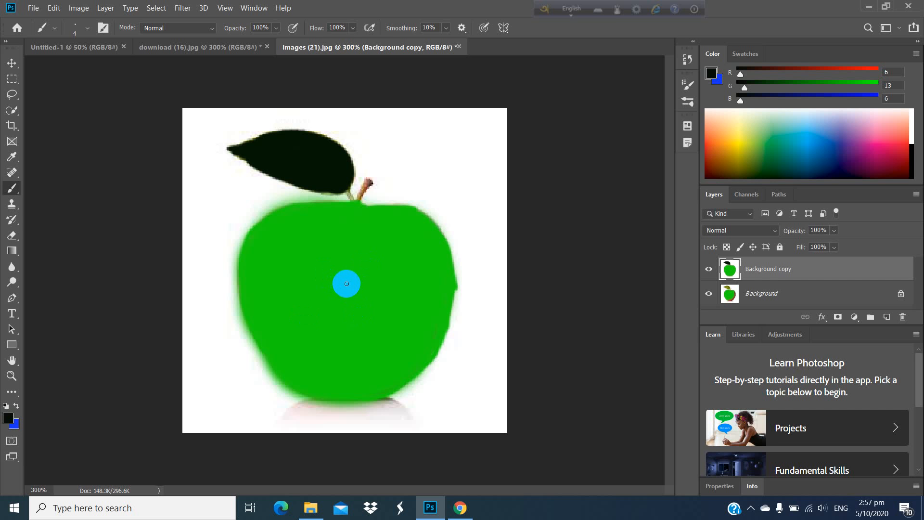
Set the foreground colour to green, RGB 29, 216, 20, and paint several loose strokes across the middle of the apple.
{"action": "left_click", "coordinate": [7, 420]}
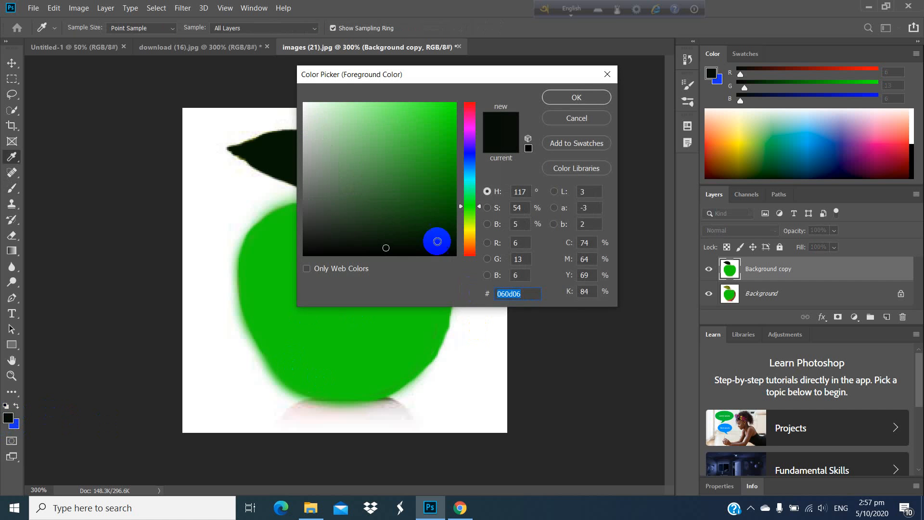
{"action": "left_click", "coordinate": [442, 126]}
{"action": "left_click", "coordinate": [555, 98]}
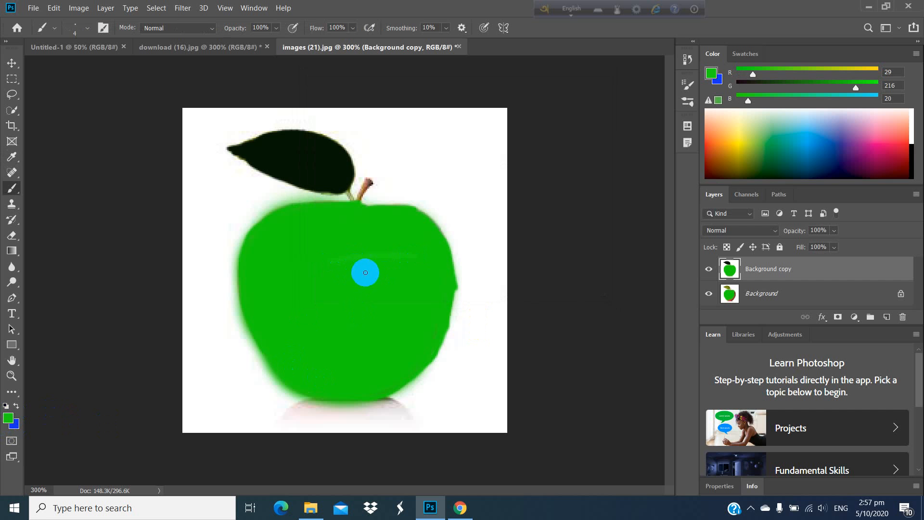
{"action": "key", "text": "ctrl+plus"}
{"action": "key", "text": "ctrl+plus"}
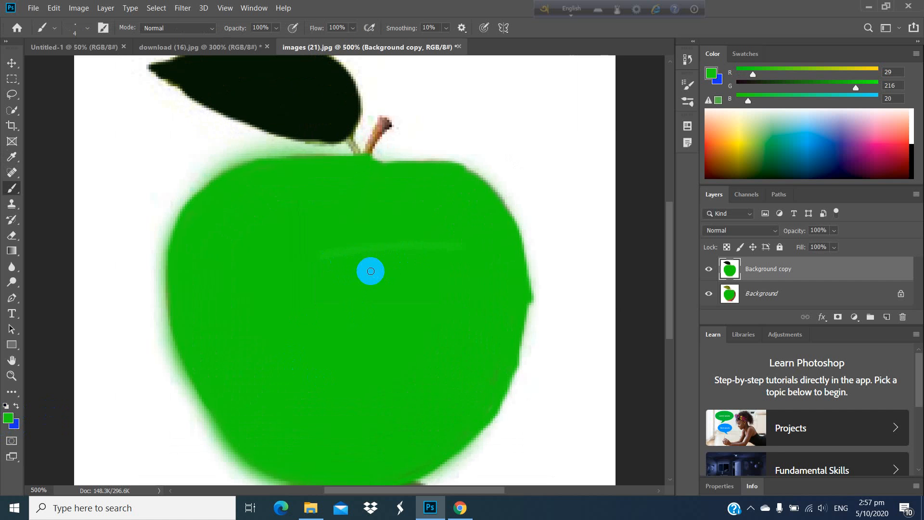
{"action": "left_click_drag", "start_coordinate": [302, 233], "coordinate": [392, 308]}
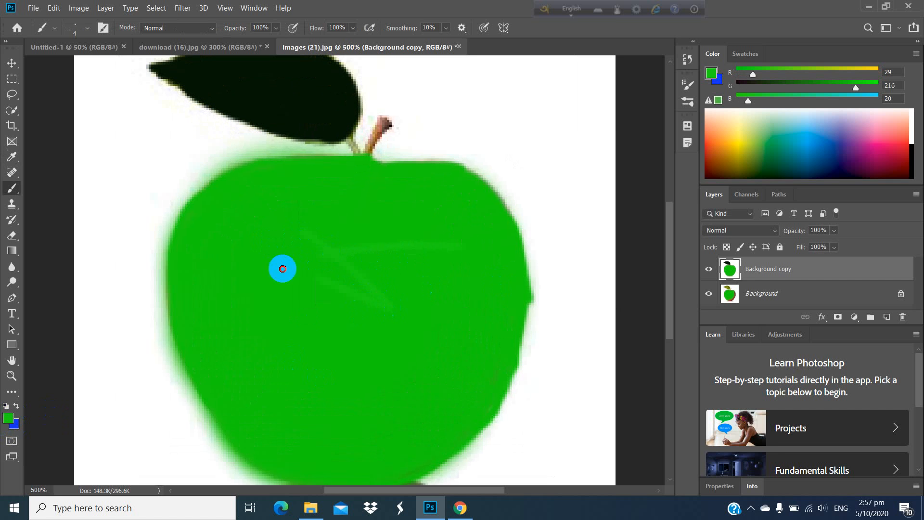
{"action": "mouse_move", "coordinate": [235, 266]}
{"action": "left_mouse_down"}
{"action": "mouse_move", "coordinate": [316, 300]}
{"action": "mouse_move", "coordinate": [289, 320]}
{"action": "left_mouse_up"}
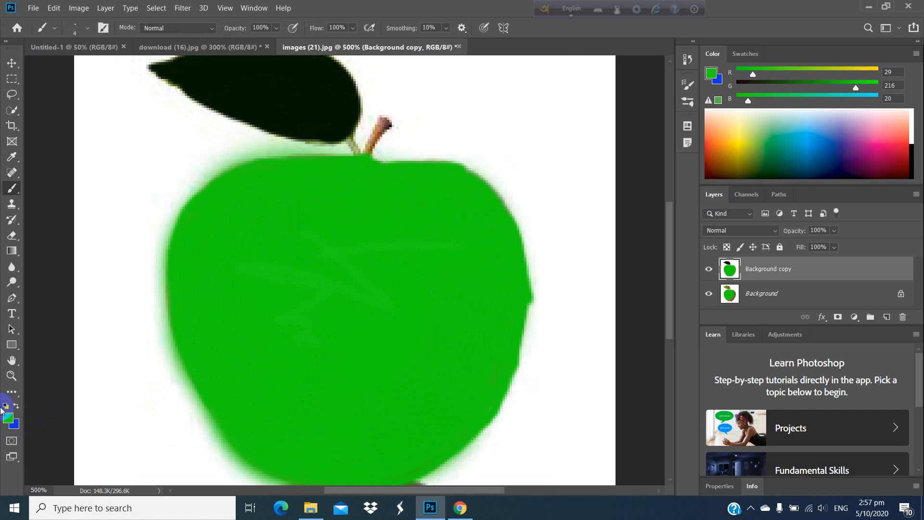
Sample the apple's base green, RGB 21, 212, 12, from the image as the foreground colour.
{"action": "left_click", "coordinate": [7, 422]}
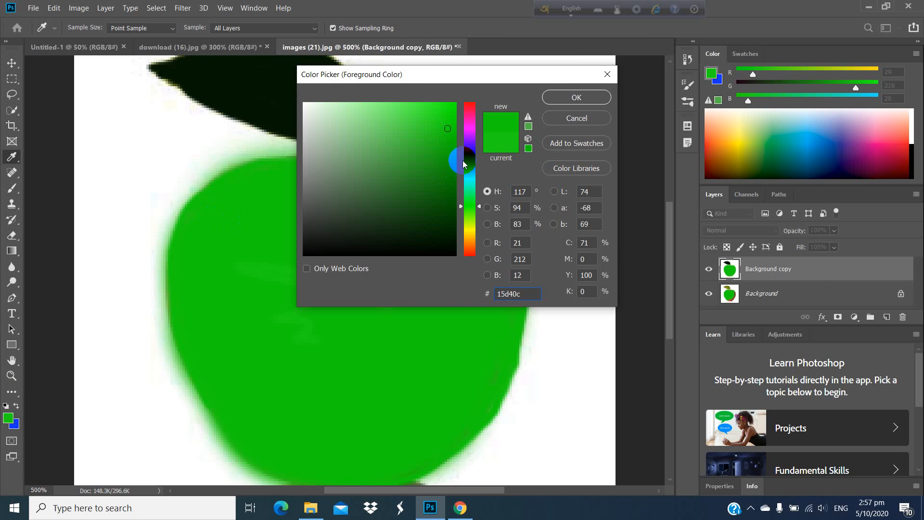
{"action": "left_click", "coordinate": [272, 195]}
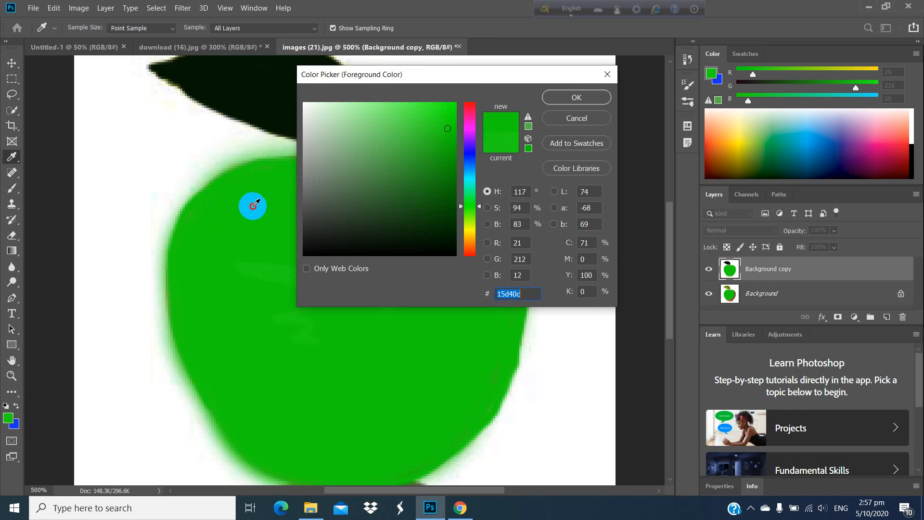
{"action": "left_click", "coordinate": [570, 109]}
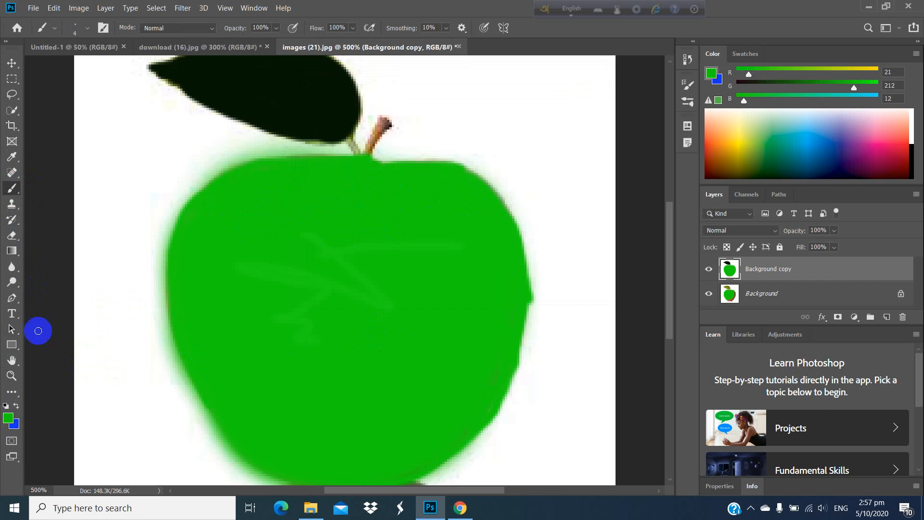
Alternately sample the leaf's dark green, RGB 5, 23, 4, and the apple's green, accepting RGB 21, 212, 12 as the foreground colour.
{"action": "left_click", "coordinate": [7, 418]}
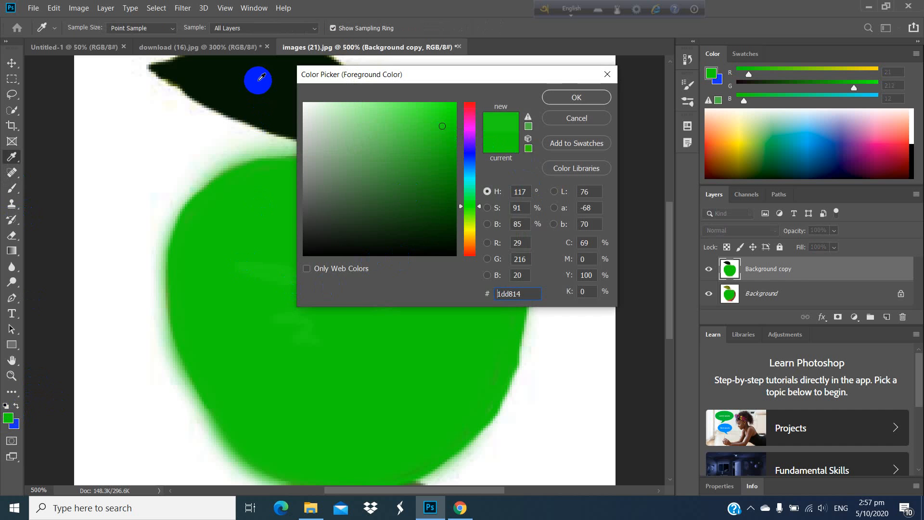
{"action": "left_click", "coordinate": [262, 77]}
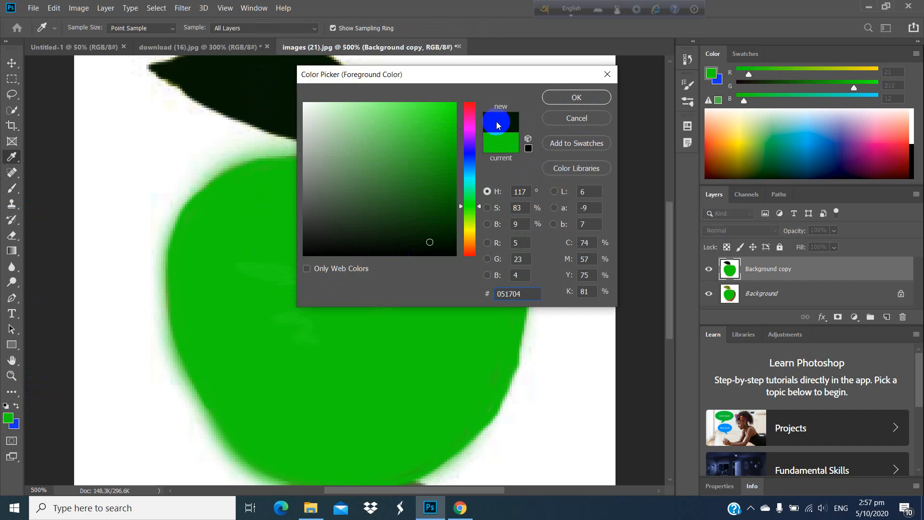
{"action": "left_click", "coordinate": [257, 235]}
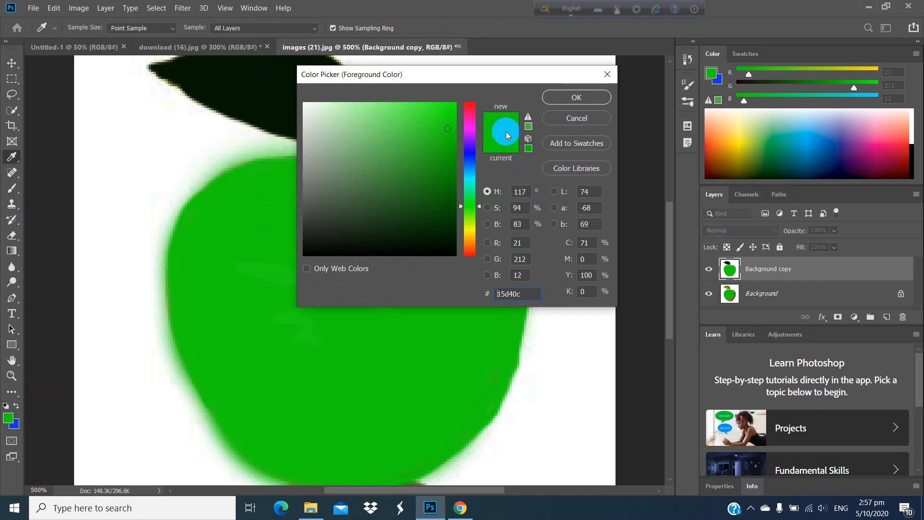
{"action": "left_click", "coordinate": [266, 81]}
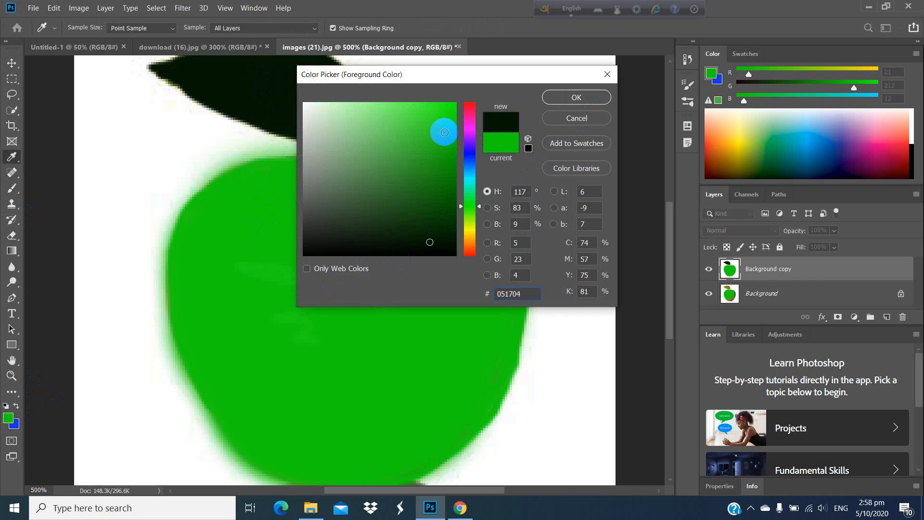
{"action": "left_click", "coordinate": [245, 254]}
{"action": "left_click", "coordinate": [568, 103]}
{"action": "key", "text": "b"}
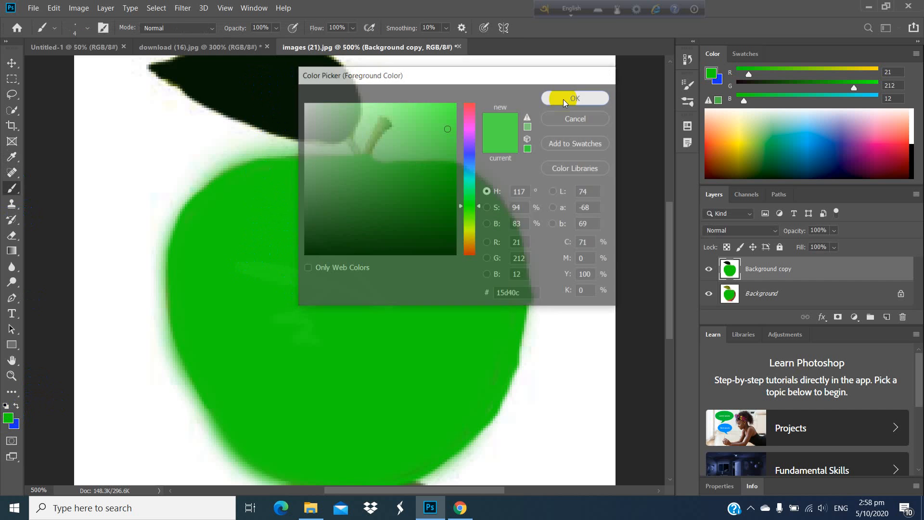
{"action": "left_click", "coordinate": [365, 139]}
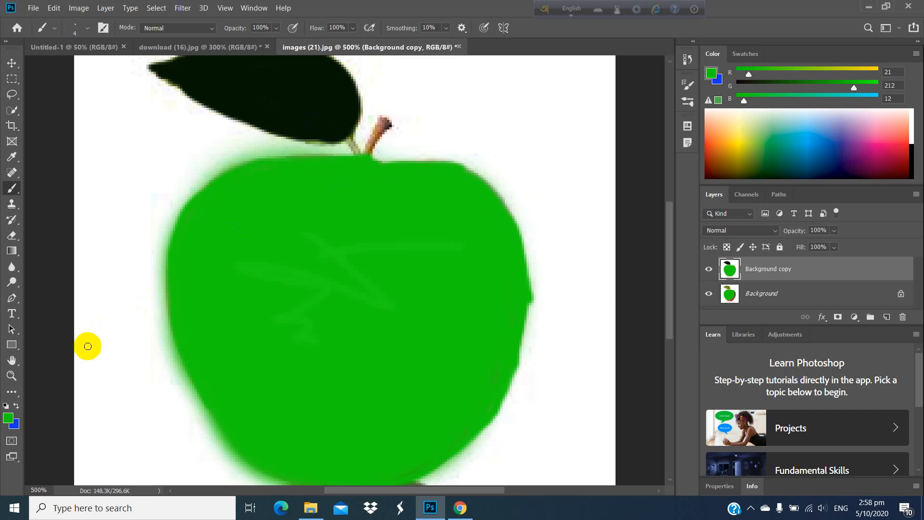
Set the foreground colour to a dark grey-green, RGB 28, 37, 27, for the brush.
{"action": "left_click", "coordinate": [8, 418]}
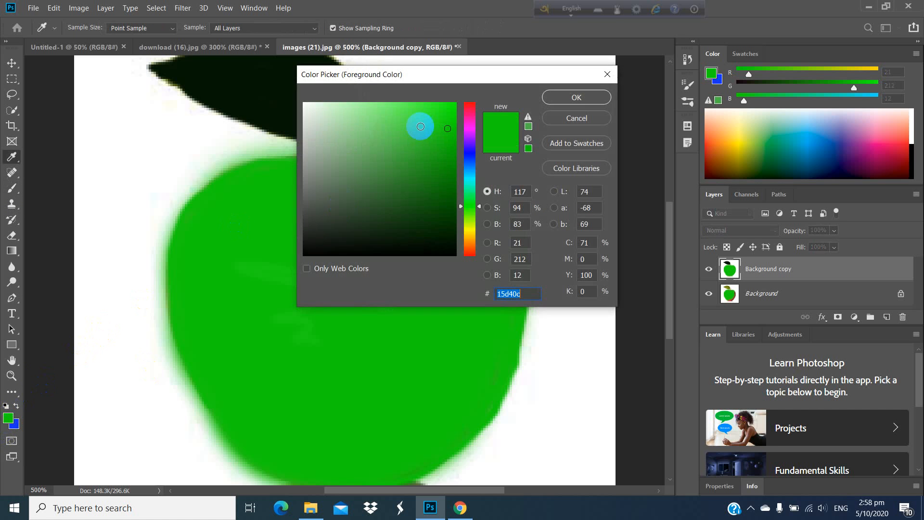
{"action": "left_click", "coordinate": [345, 232]}
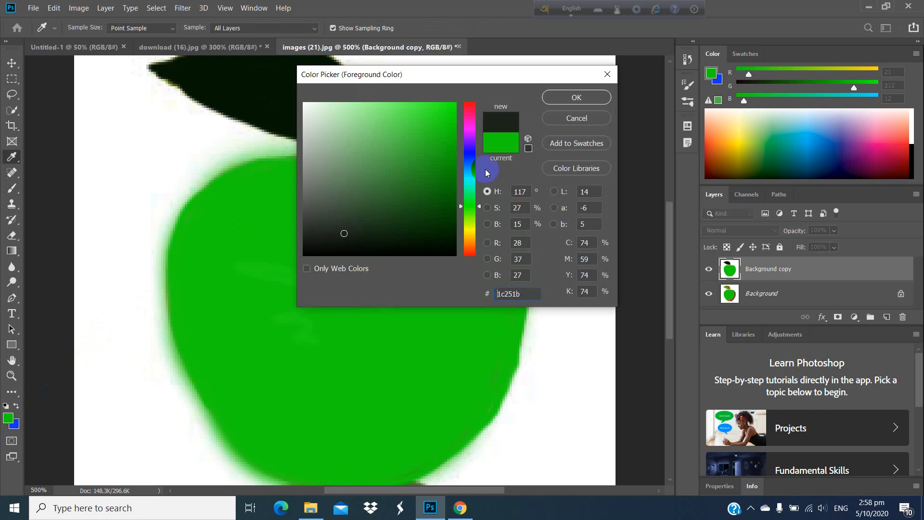
{"action": "left_click", "coordinate": [559, 99]}
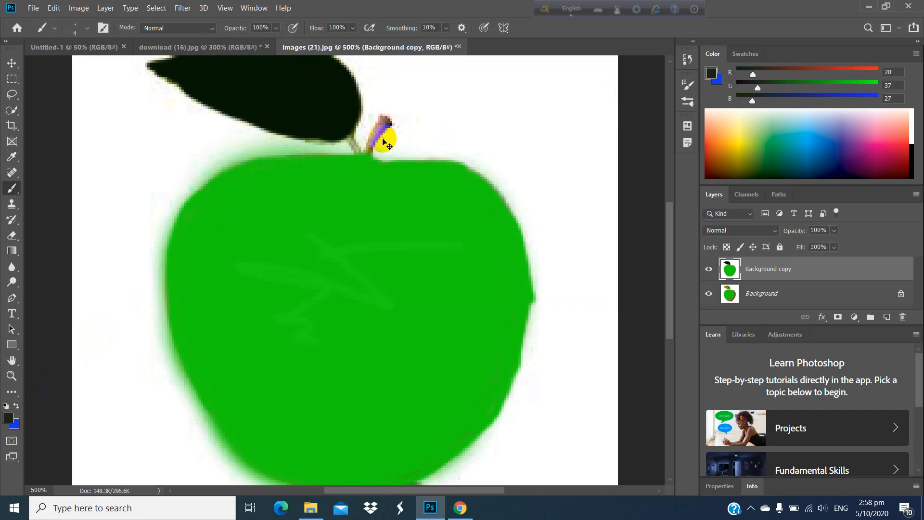
Paint the short stalk joining the leaf to the apple with the dark grey-green brush.
{"action": "key", "text": "ctrl+plus"}
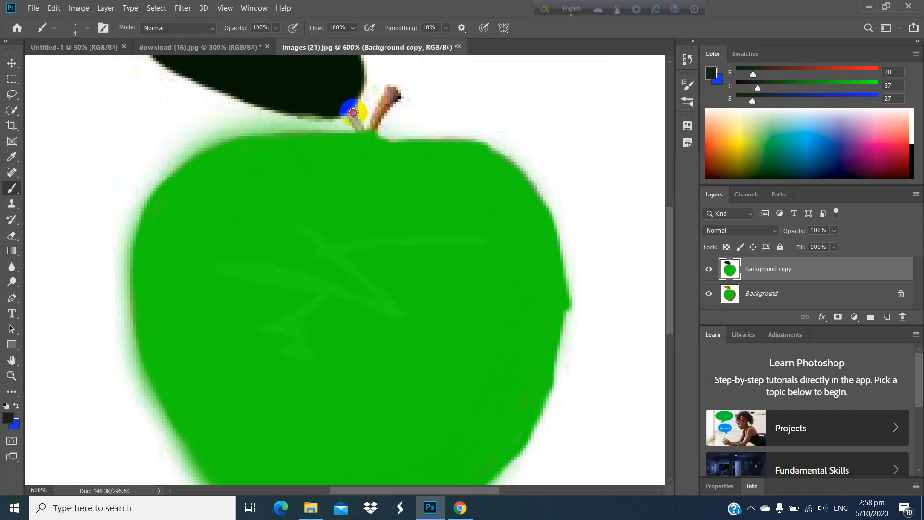
{"action": "mouse_move", "coordinate": [353, 112]}
{"action": "left_mouse_down"}
{"action": "mouse_move", "coordinate": [364, 132]}
{"action": "mouse_move", "coordinate": [341, 113]}
{"action": "left_mouse_up"}
{"action": "scroll", "coordinate": [392, 149], "scroll_direction": "up", "scroll_amount": 1}
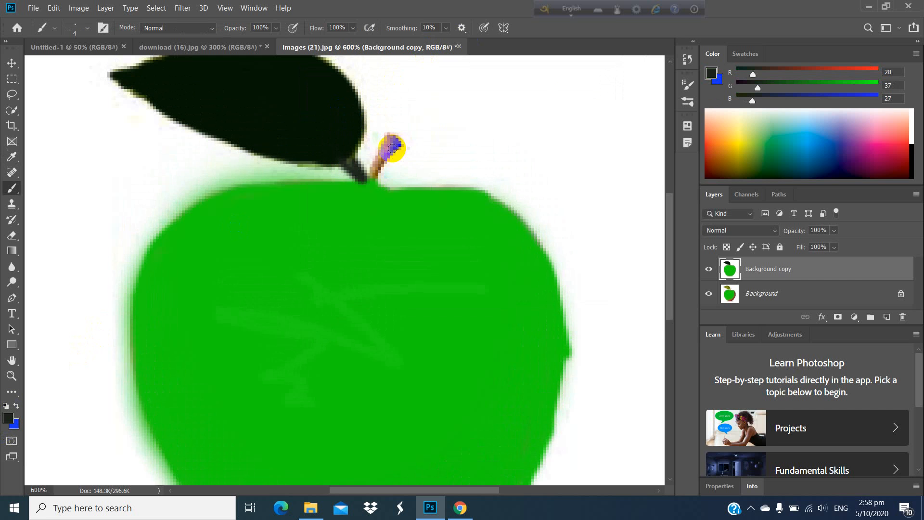
{"action": "scroll", "coordinate": [348, 197], "scroll_direction": "up", "scroll_amount": 1}
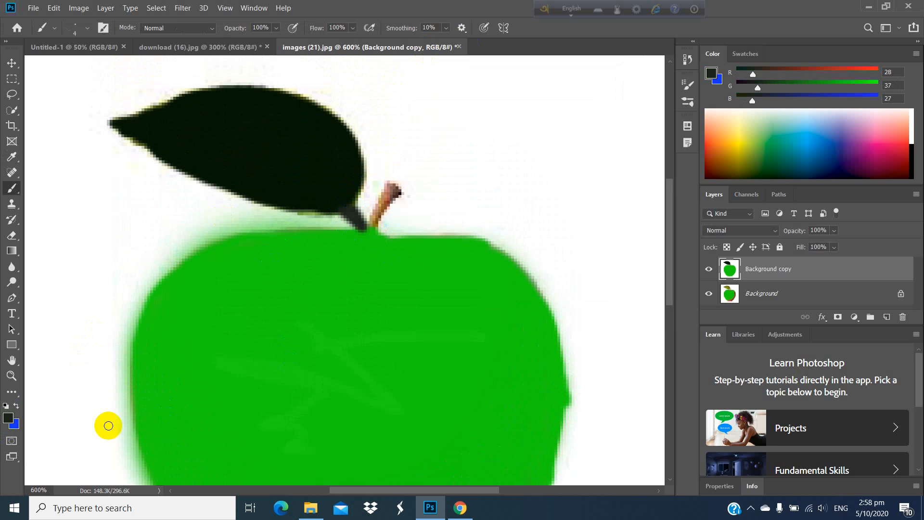
Sample the leaf's dark green, RGB 5, 23, 4, from the image as the foreground colour.
{"action": "key", "text": "x"}
{"action": "key", "text": "x"}
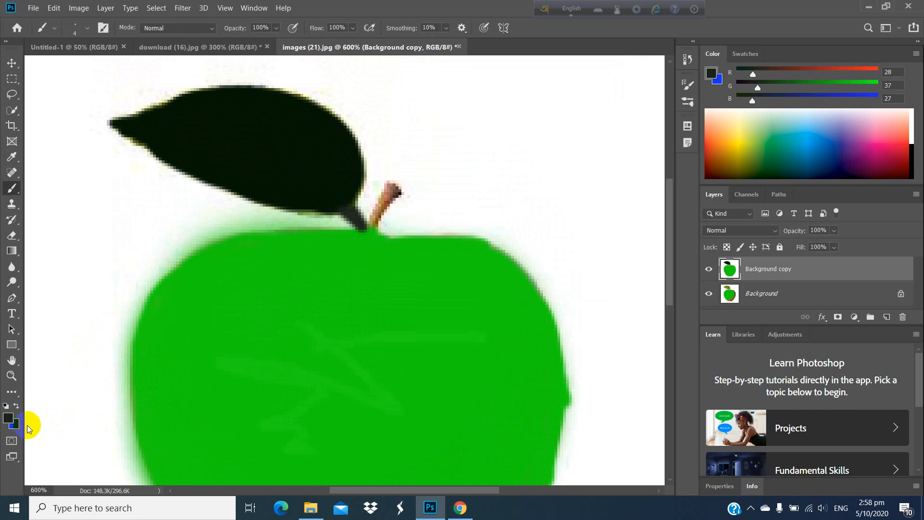
{"action": "left_click", "coordinate": [7, 421]}
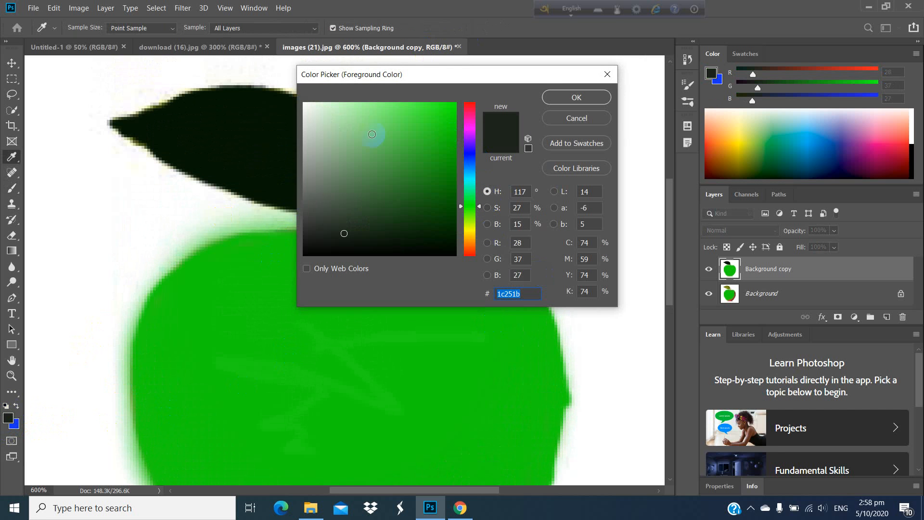
{"action": "left_click", "coordinate": [223, 112]}
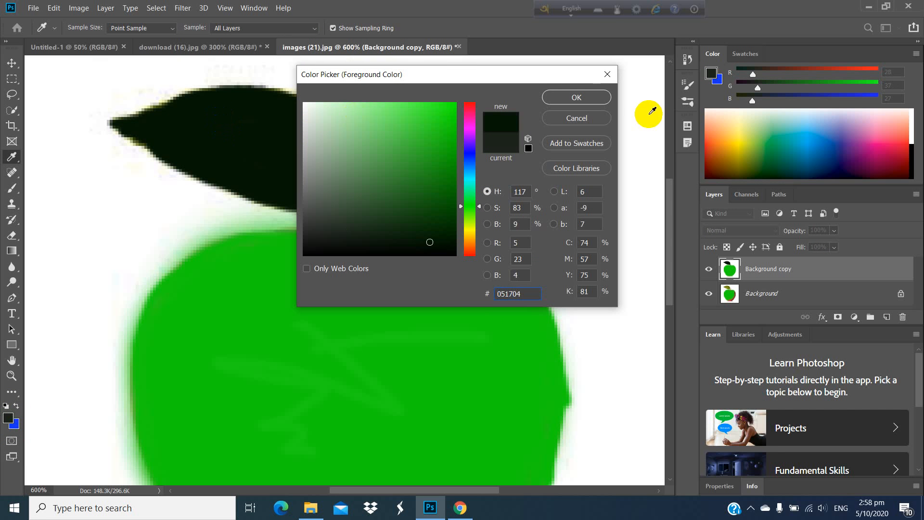
{"action": "left_click", "coordinate": [578, 96]}
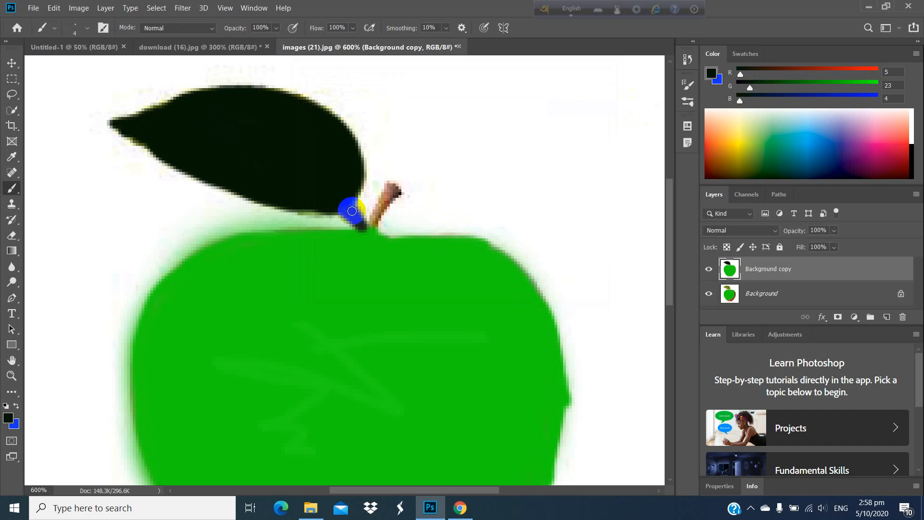
Repaint the leaf's short stalk in the sampled dark green so it matches the leaf, and check the whole apple.
{"action": "mouse_move", "coordinate": [366, 230]}
{"action": "left_mouse_down"}
{"action": "mouse_move", "coordinate": [340, 206]}
{"action": "mouse_move", "coordinate": [361, 223]}
{"action": "left_mouse_up"}
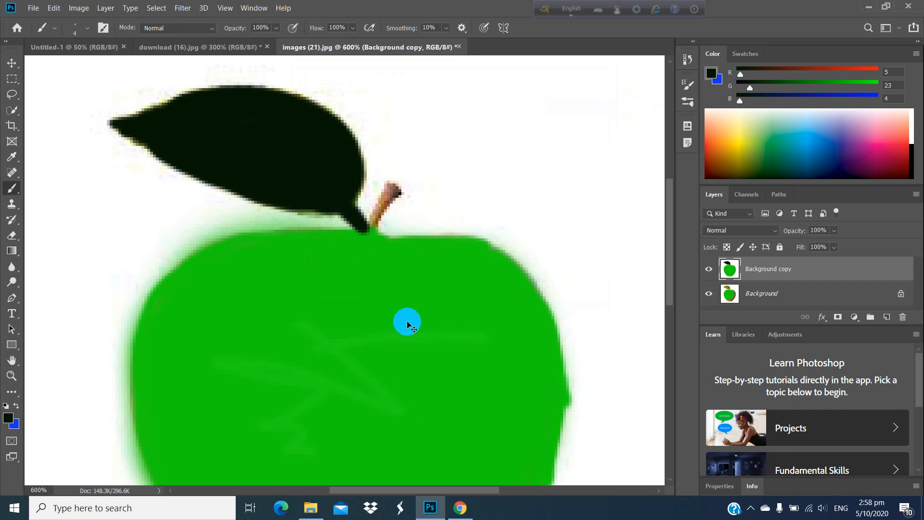
{"action": "key", "text": "ctrl+minus"}
{"action": "key", "text": "ctrl+minus"}
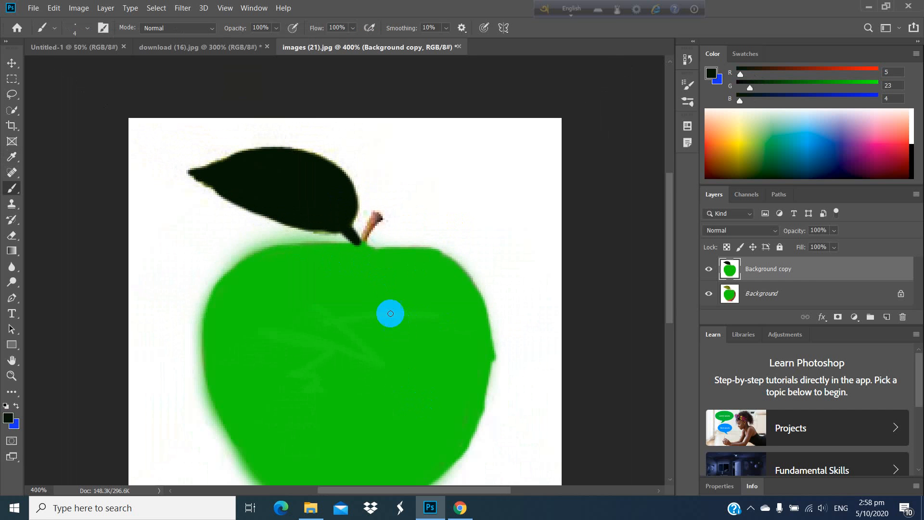
{"action": "scroll", "coordinate": [374, 262], "scroll_direction": "down", "scroll_amount": 2}
{"action": "scroll", "coordinate": [373, 263], "scroll_direction": "down", "scroll_amount": 1}
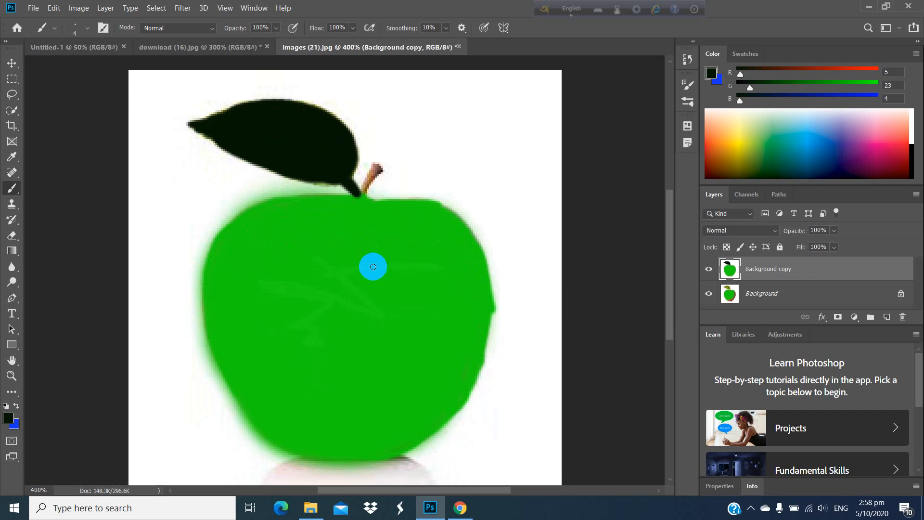